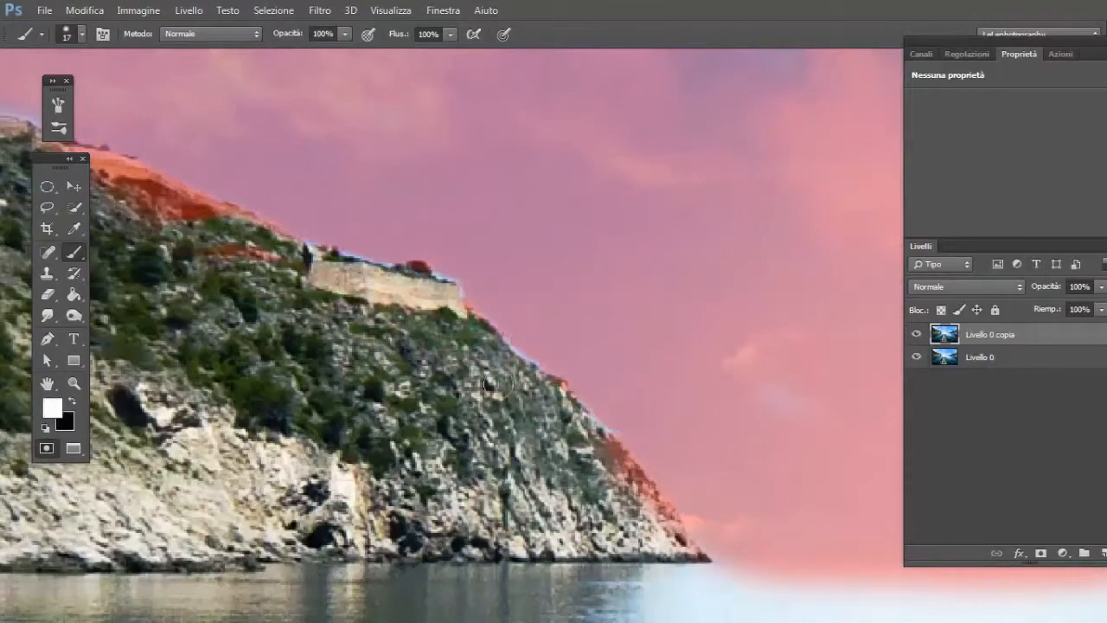
Check the quick mask edge along both hillsides and convert the mask into a selection of the sky.
click(74, 294)
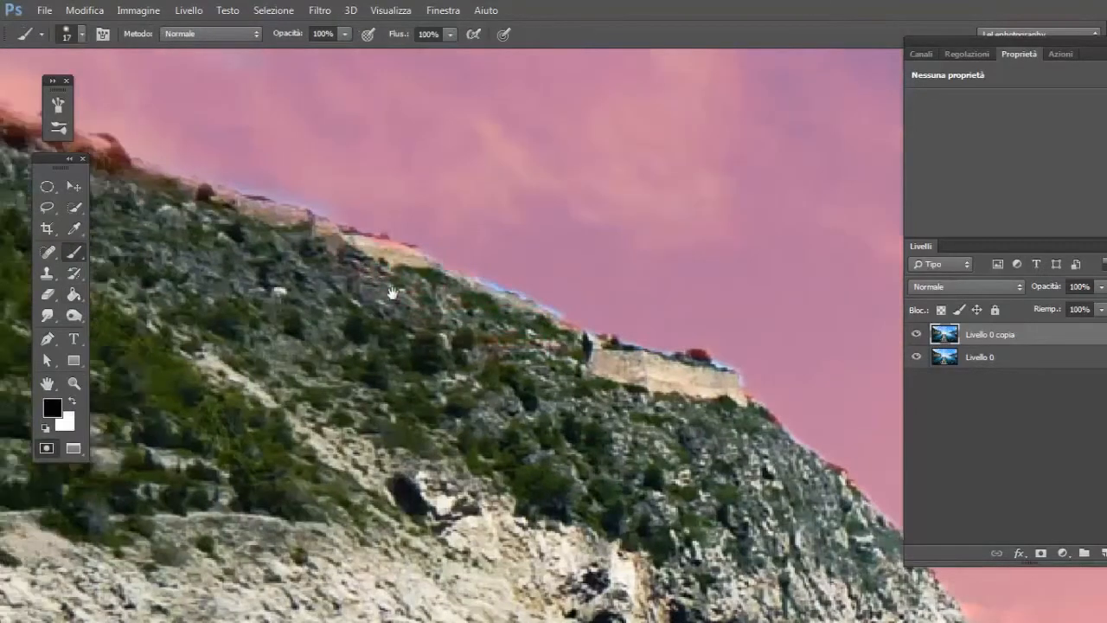
scroll(346, 166, up, 2)
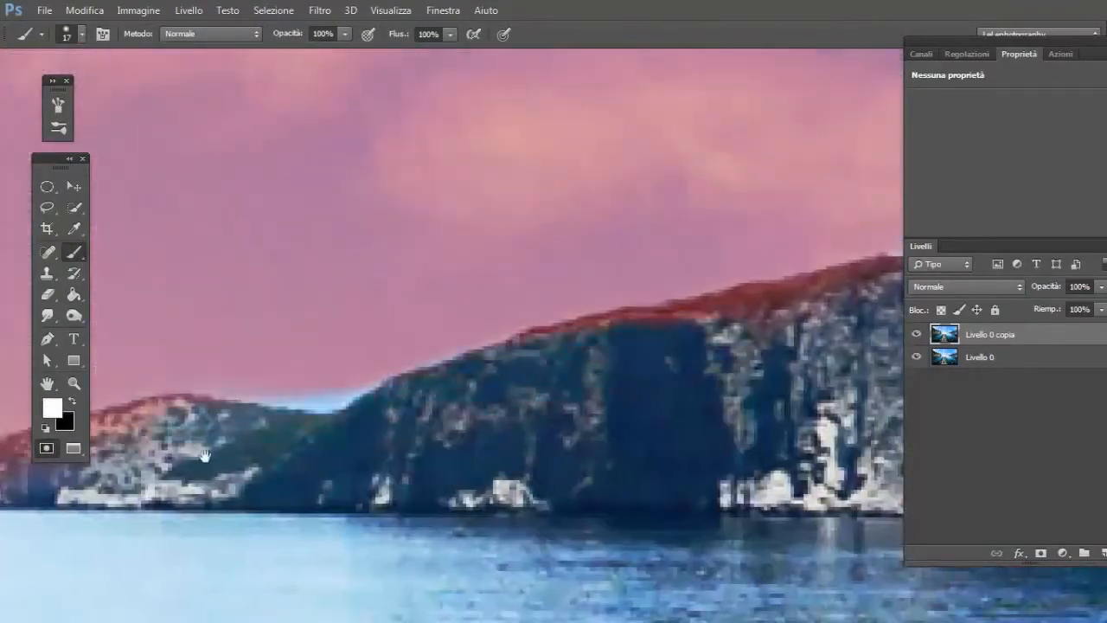
scroll(527, 334, down, 1)
scroll(472, 206, up, 3)
scroll(472, 206, down, 5)
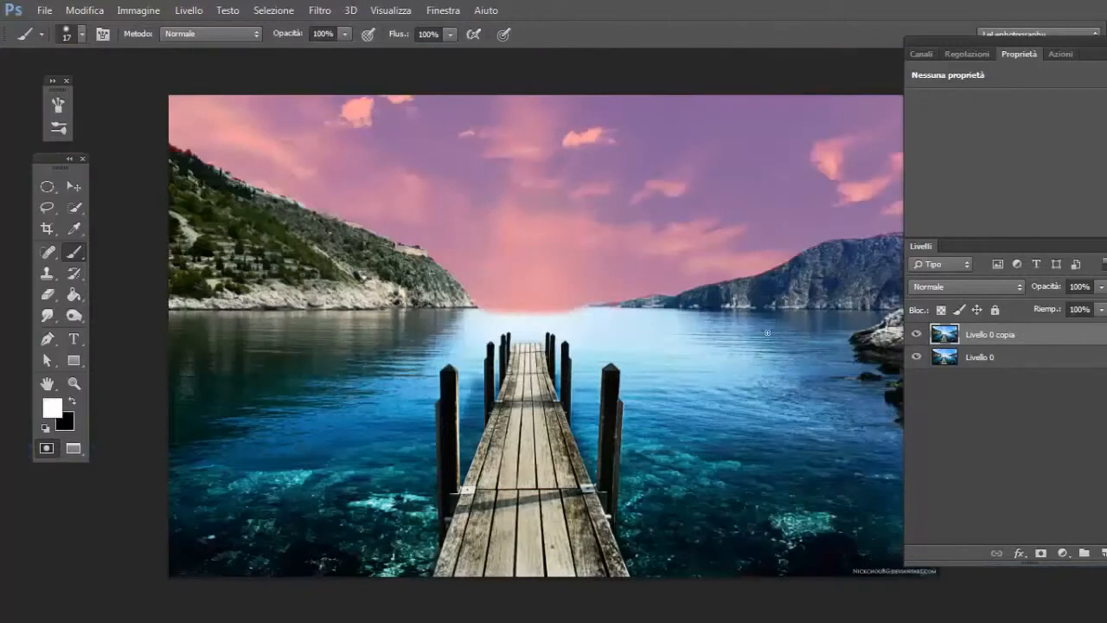
key(q)
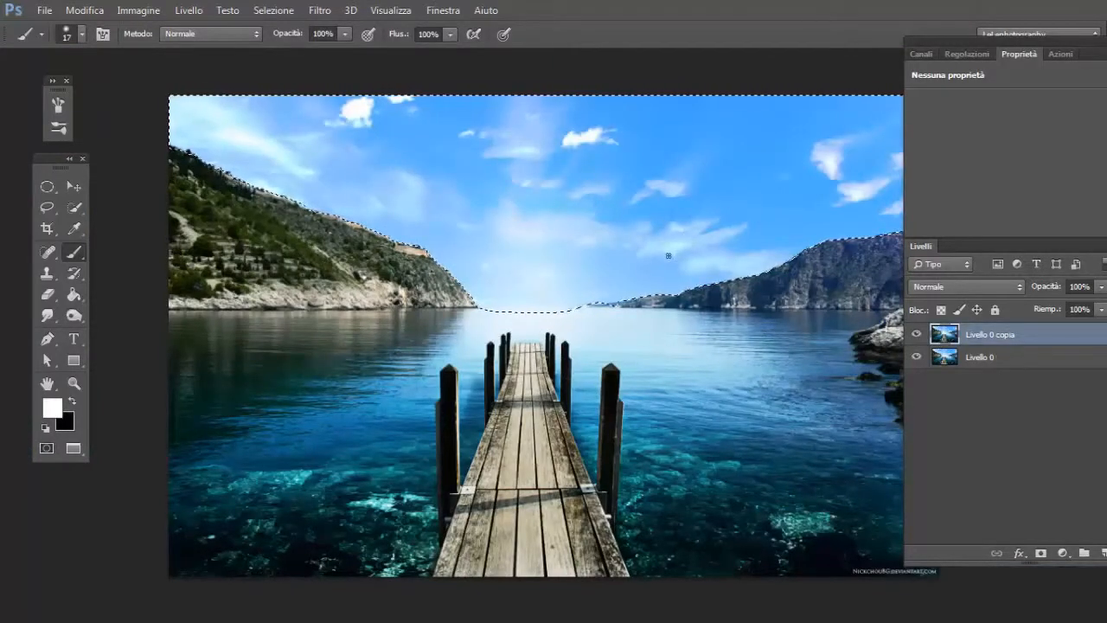
Copy the selected sky to a new layer and view that layer on its own before showing the others again.
key(v)
drag(604, 238, 536, 260)
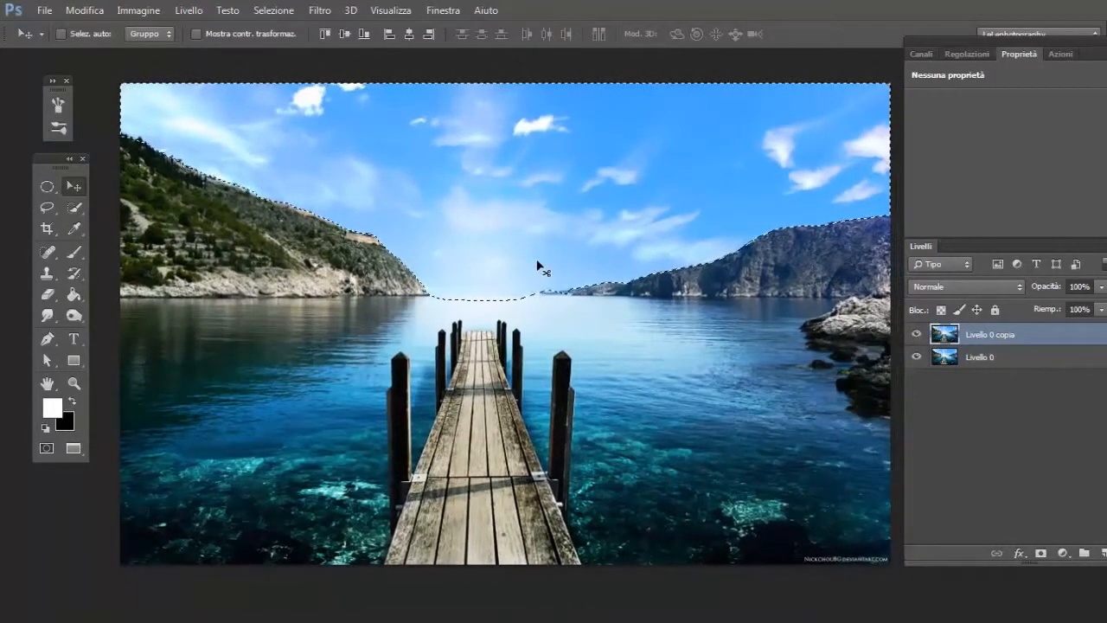
key(ctrl+j)
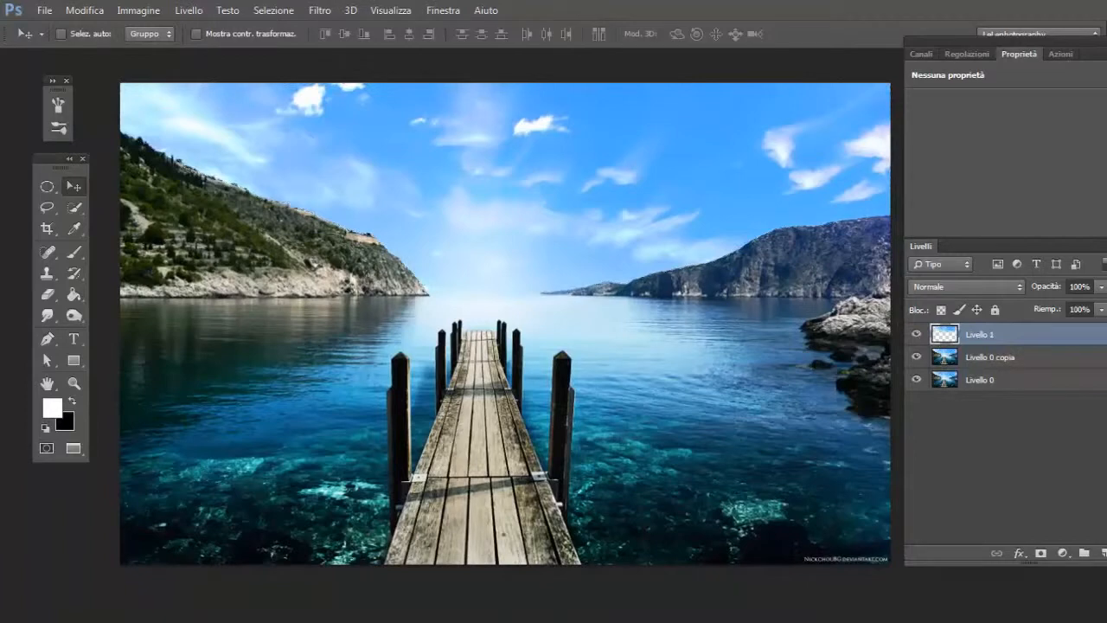
alt+click(917, 334)
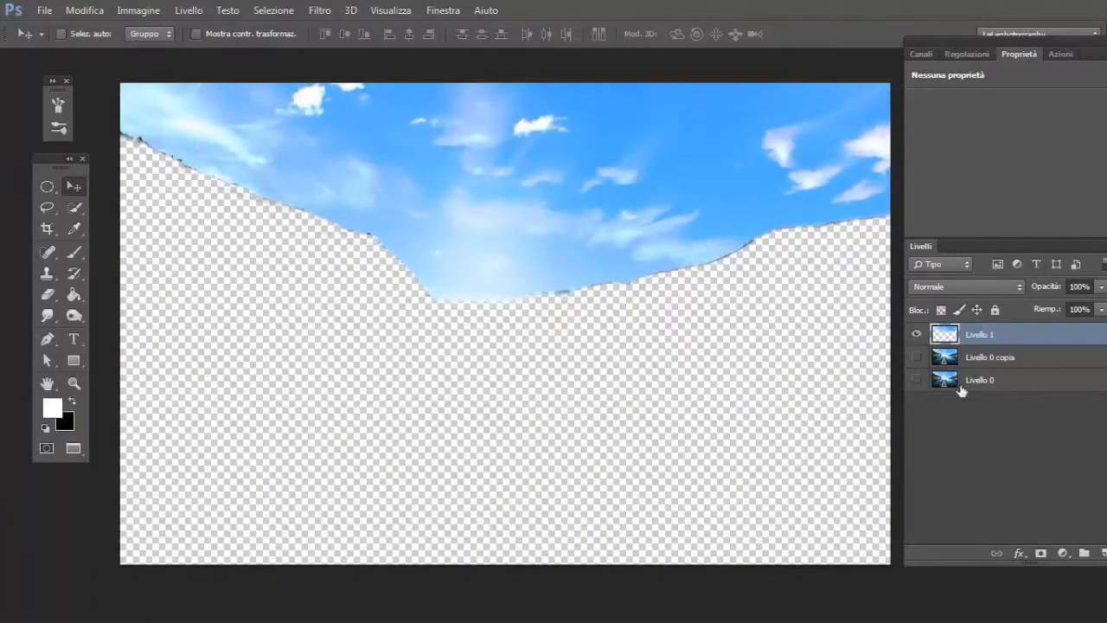
alt+click(918, 336)
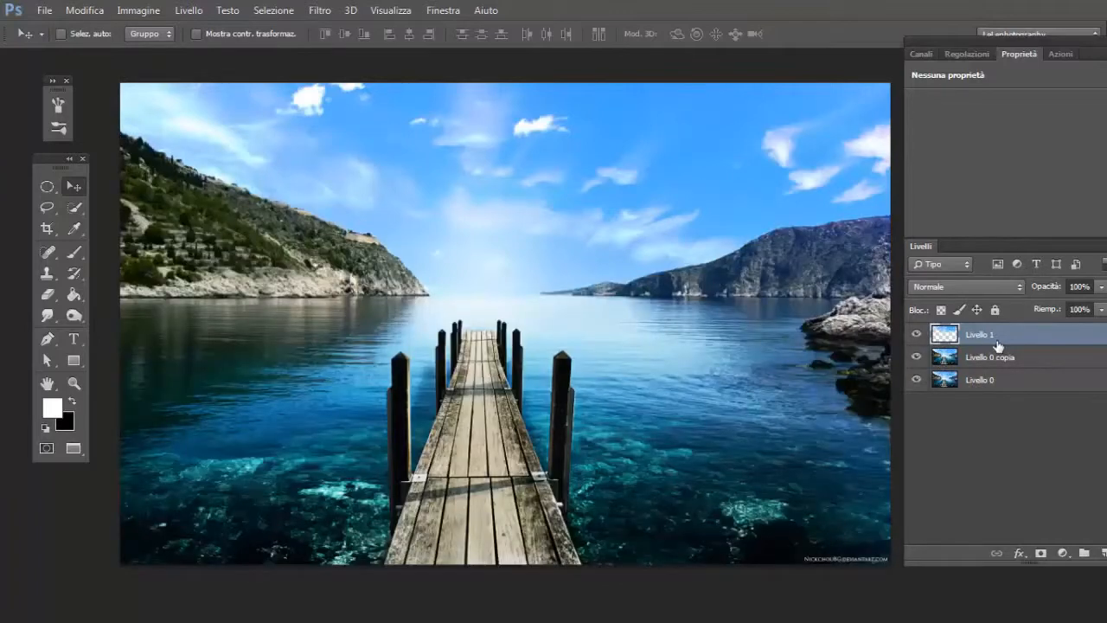
Load the Livello 1 sky outline as a selection and add a layer mask from it.
ctrl+click(945, 338)
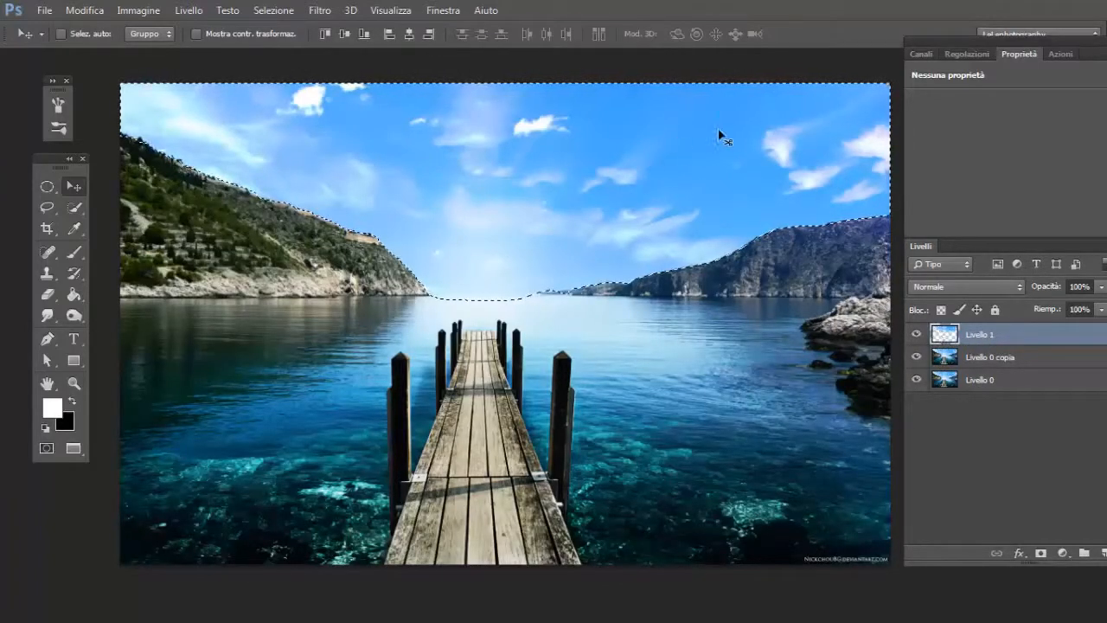
click(1038, 553)
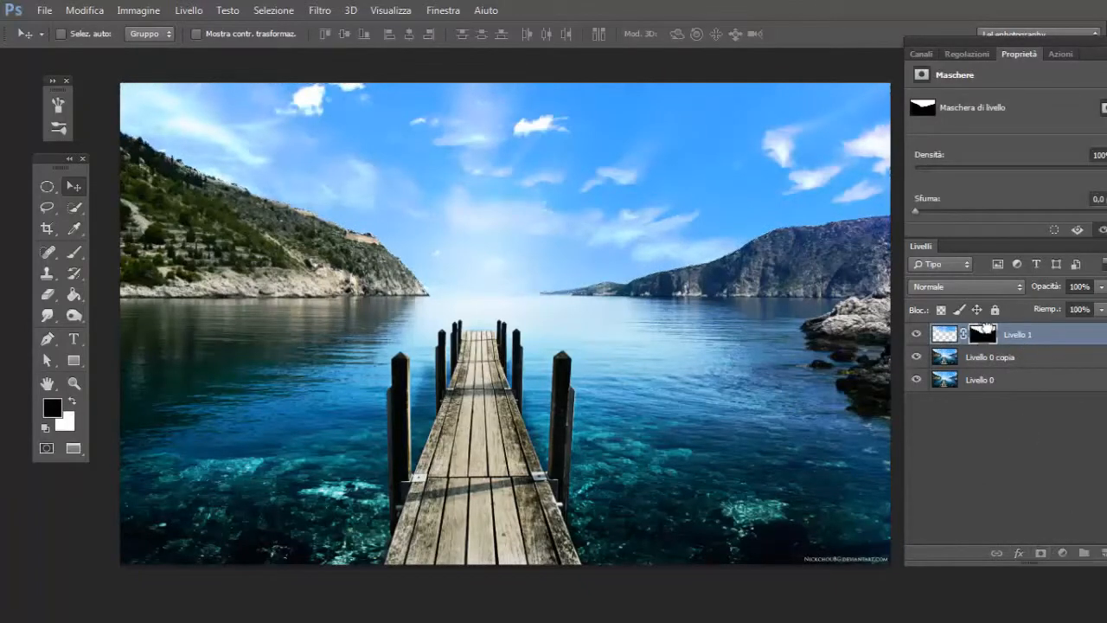
key(super)
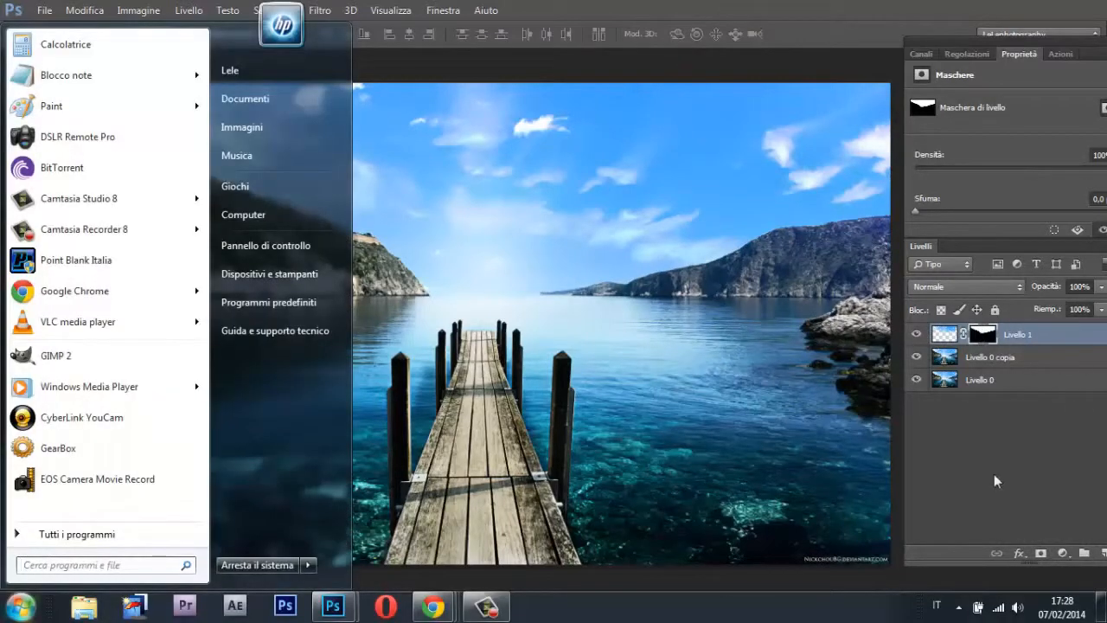
click(926, 579)
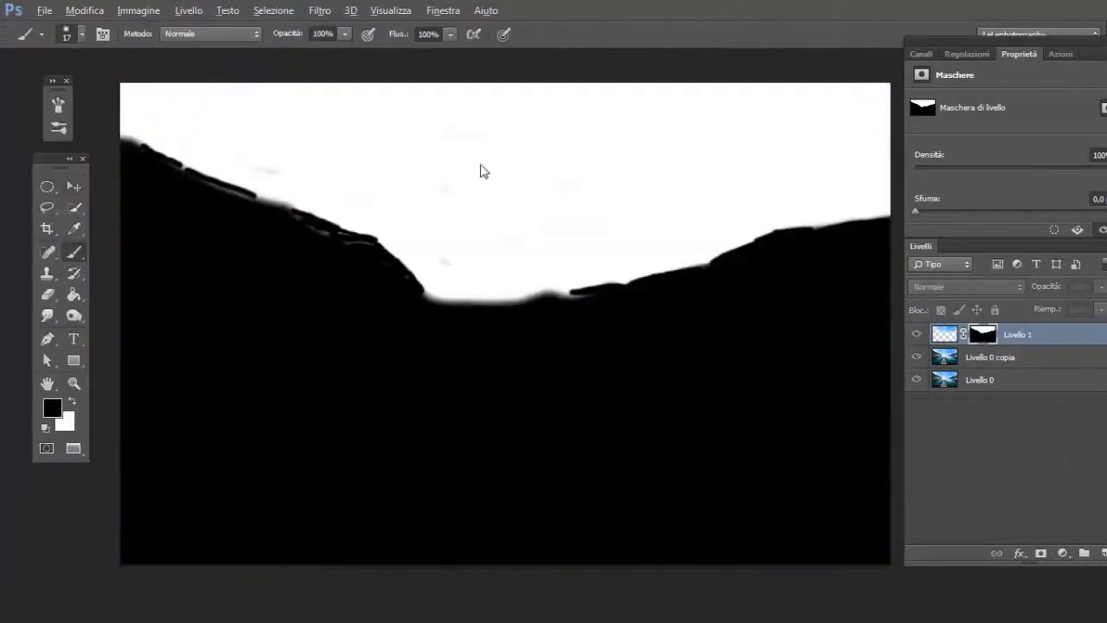
In the Livello 1 mask view, paint white and black along the left hillside edge with a soft 203 px brush.
alt+right_click(452, 166)
key(x)
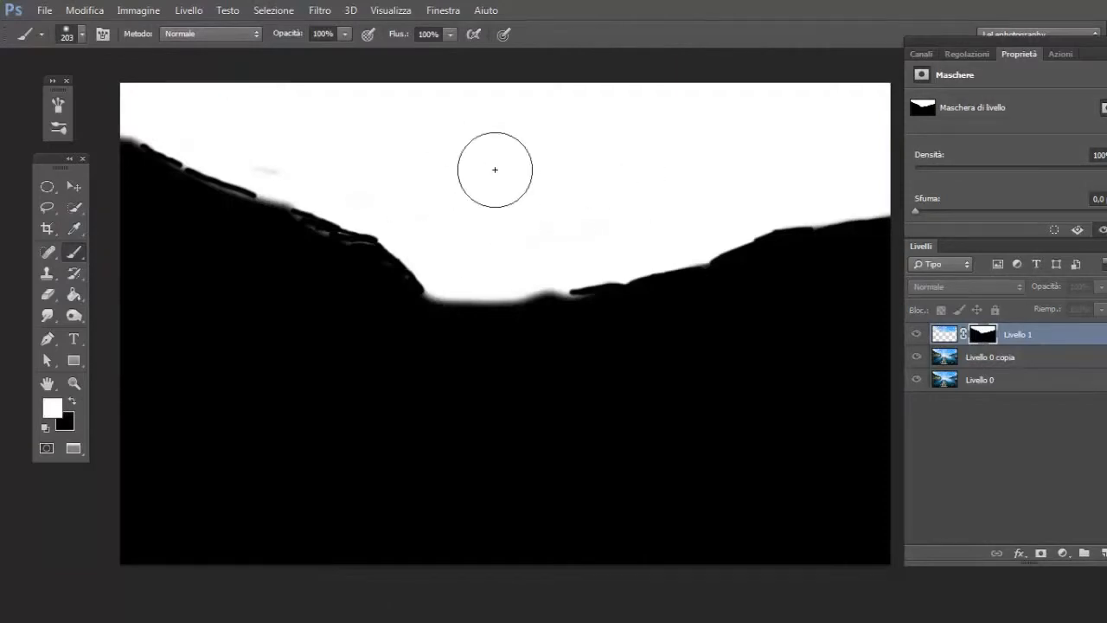
drag(218, 154, 207, 162)
key(x)
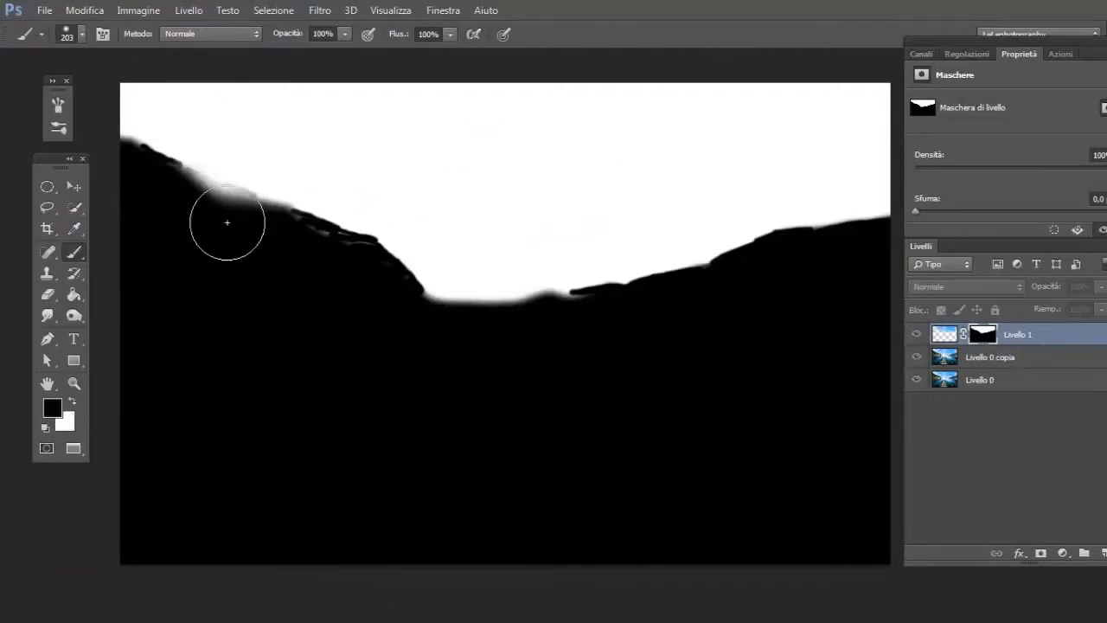
mouse_move(227, 223)
mouse_down()
mouse_move(182, 224)
mouse_move(253, 238)
mouse_up()
key(x)
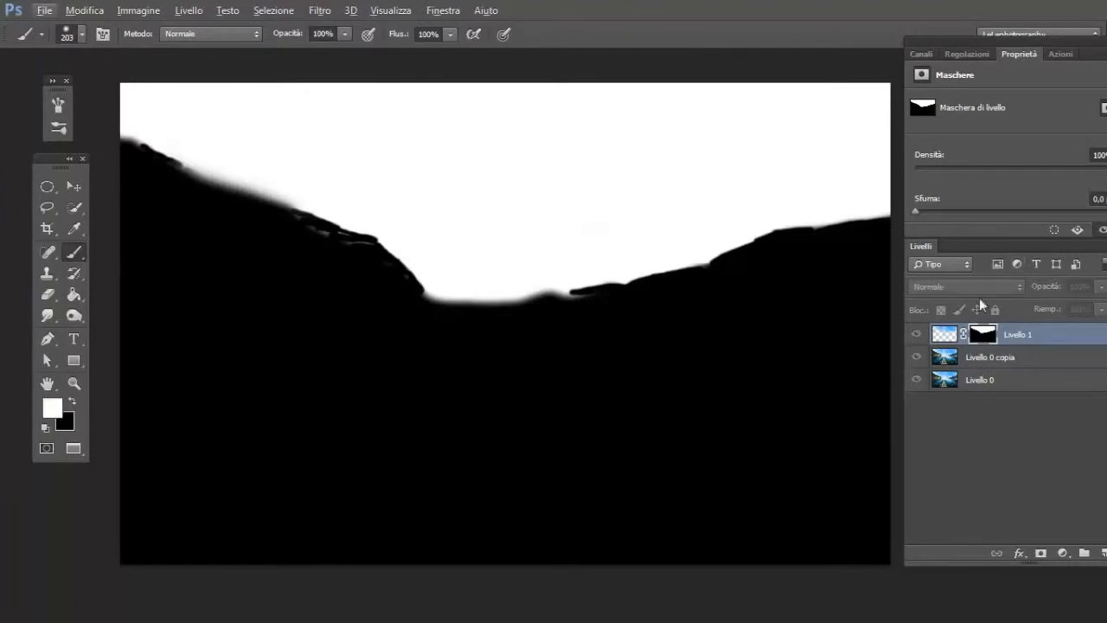
Apply a Zoom radial blur to the Livello 1 sky image with amount 30, Good quality and the blur centre near the upper-left edge.
click(918, 334)
click(936, 338)
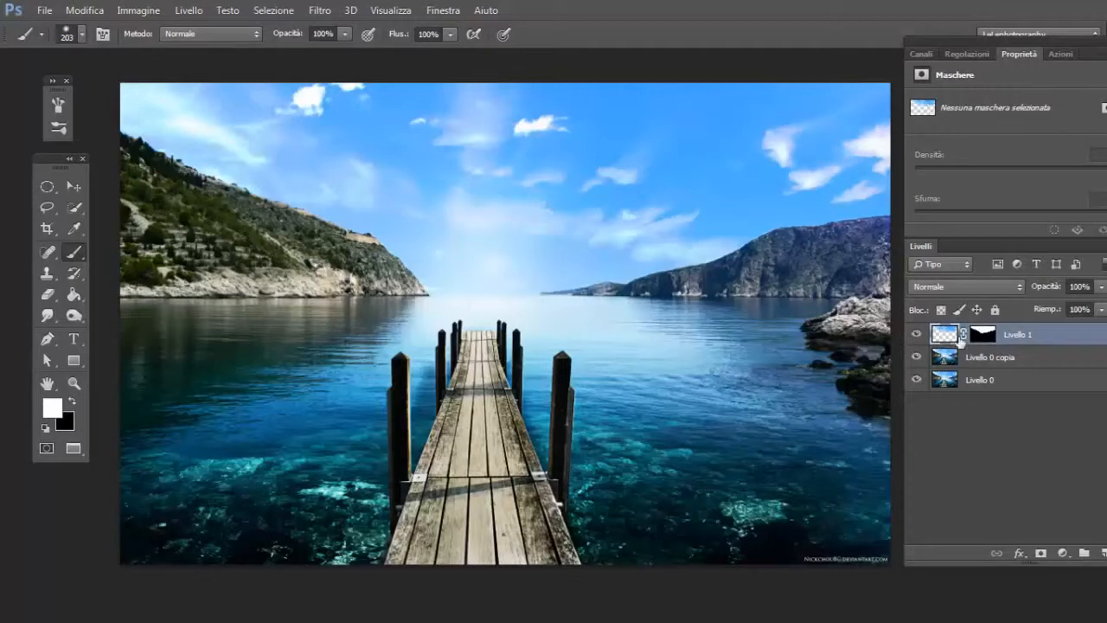
click(319, 9)
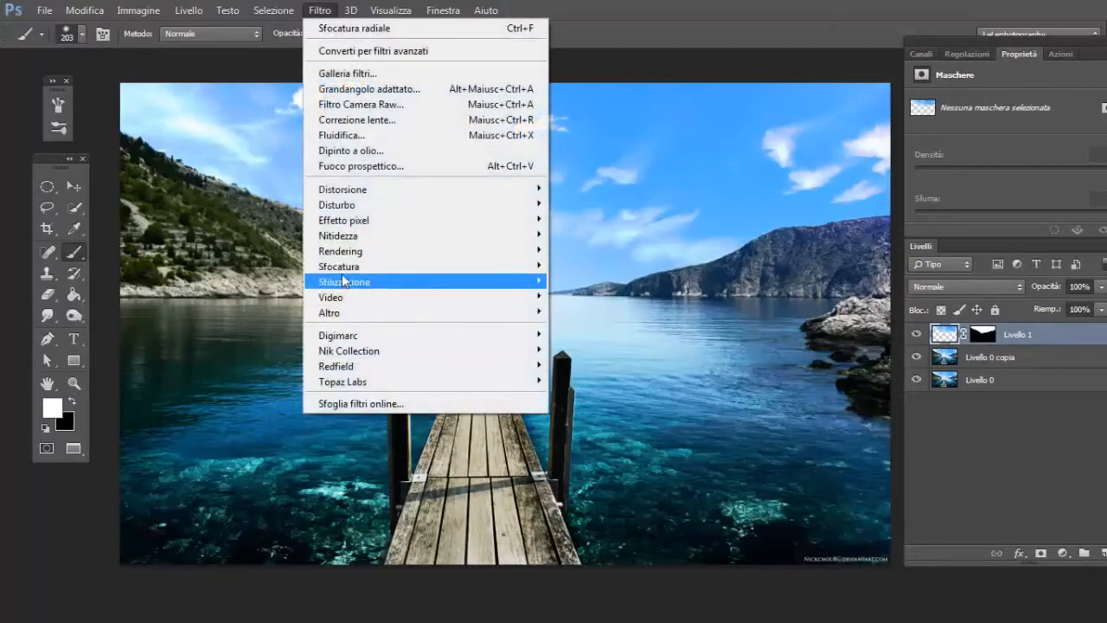
mouse_move(511, 266)
click(670, 441)
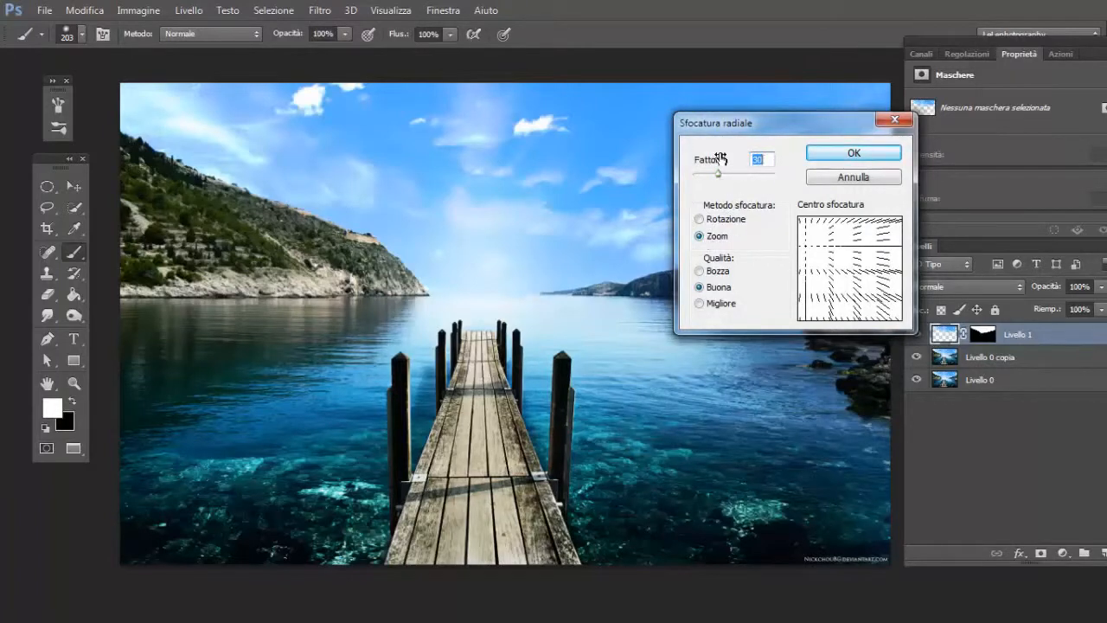
click(847, 269)
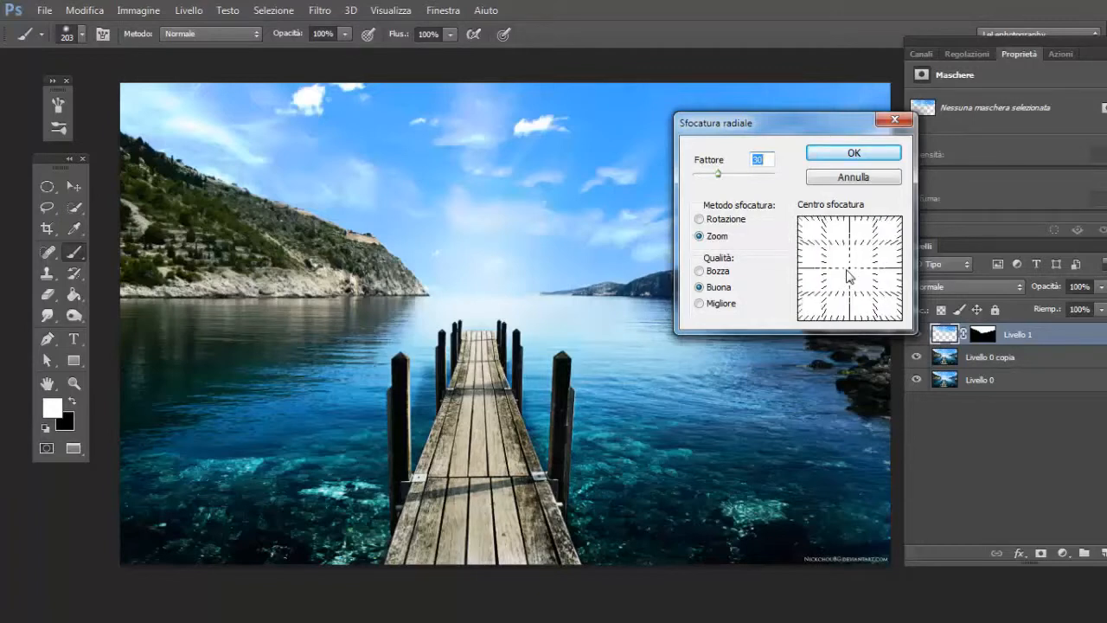
drag(849, 275, 807, 240)
click(838, 156)
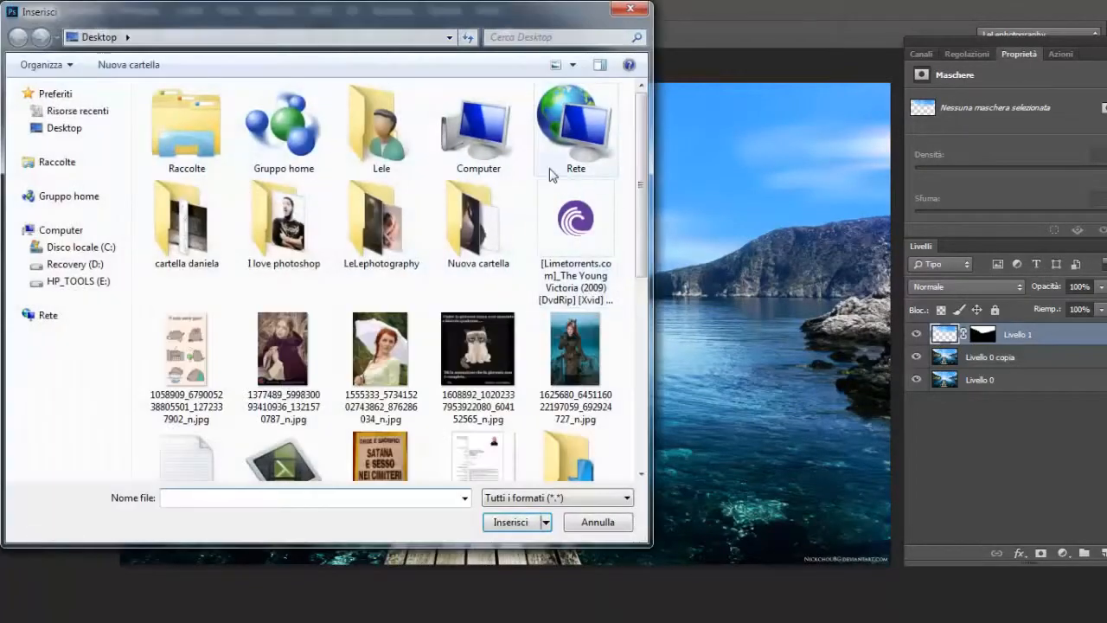
Place Big_Sky_Stock_by_vividlight.jpg from the nuovo folder inside Stock deviantart's SKy folder.
drag(644, 198, 657, 271)
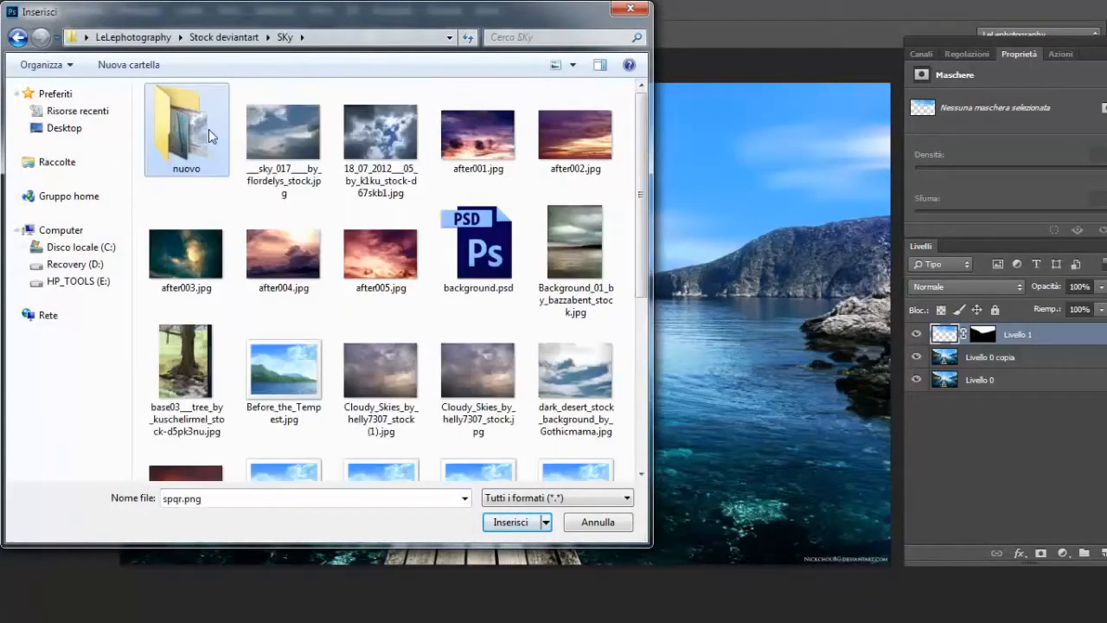
double_click(208, 129)
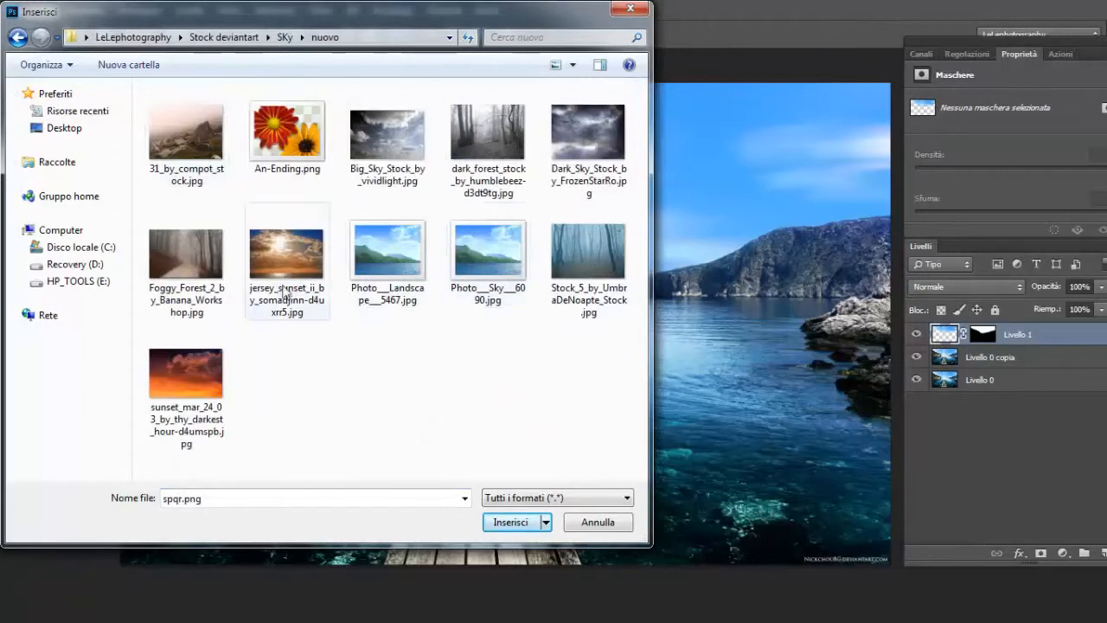
click(386, 147)
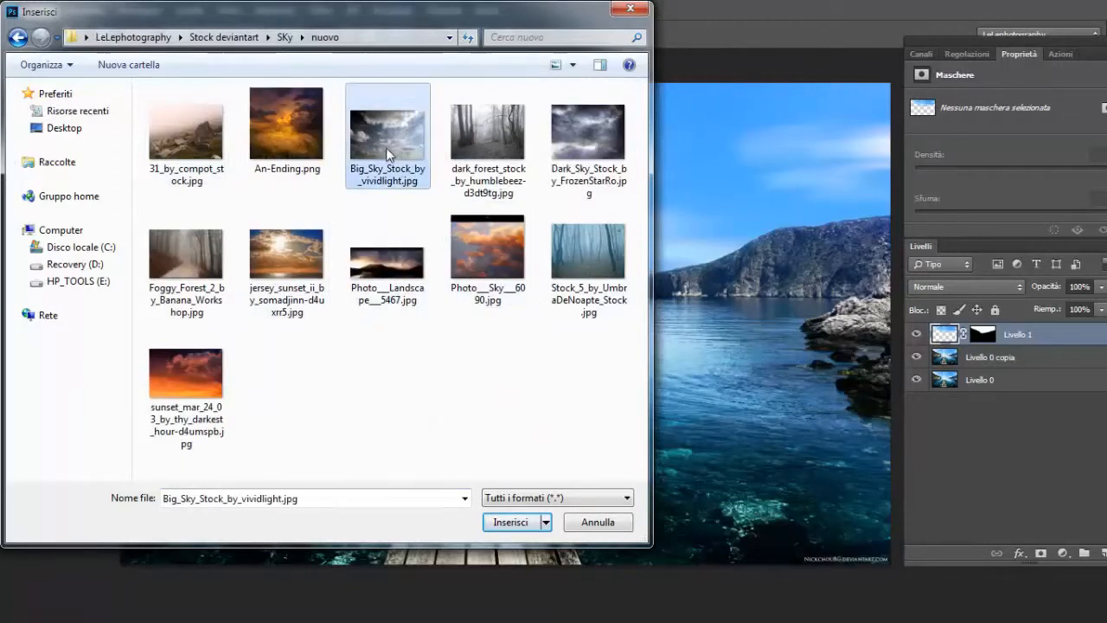
double_click(386, 147)
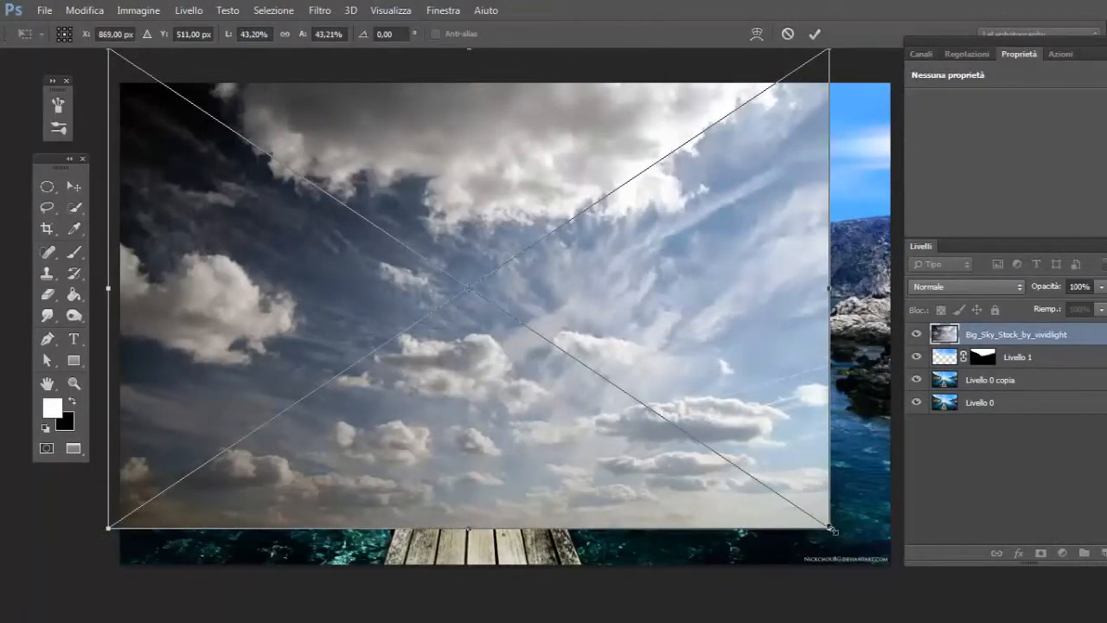
Scale the placed cloudy sky to about 50% width and 24% height, covering the picture above the horizon.
drag(832, 529, 681, 403)
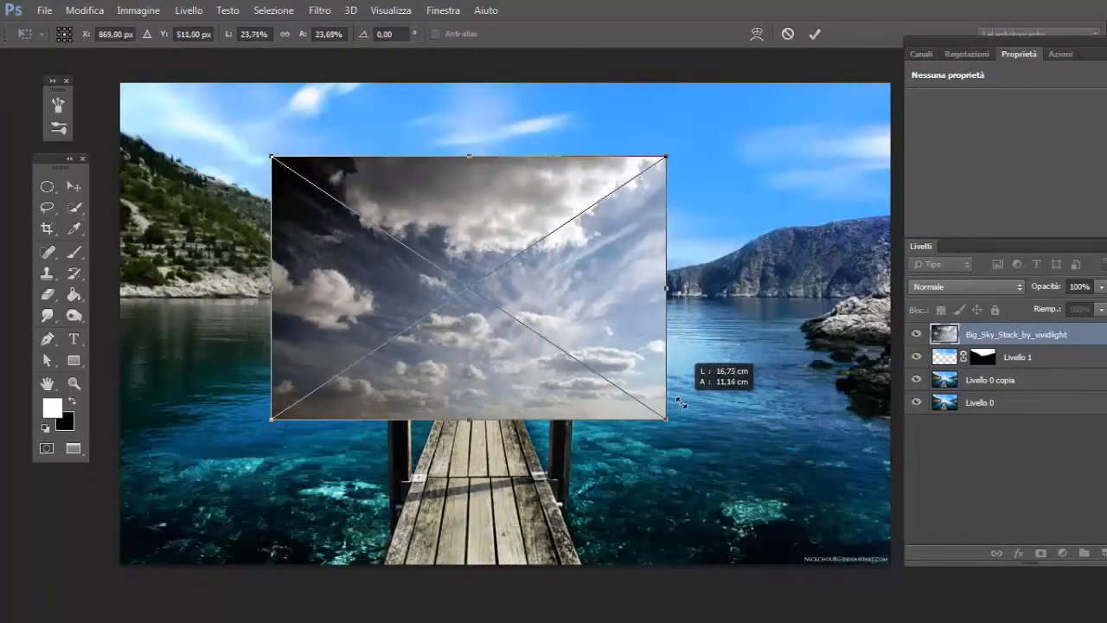
drag(536, 330, 374, 173)
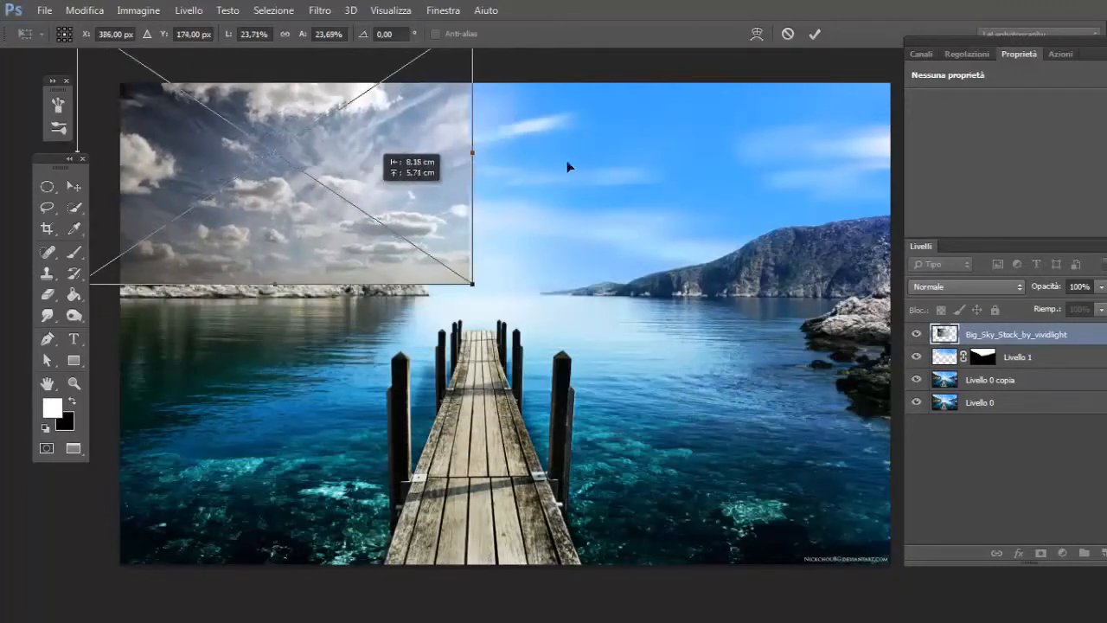
drag(487, 151, 903, 137)
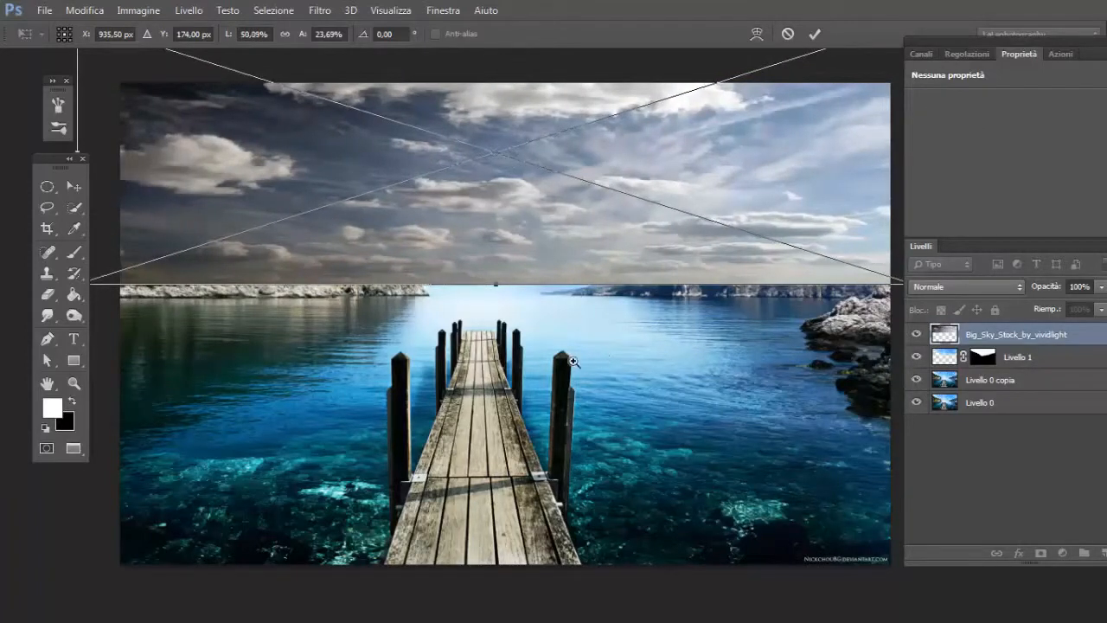
scroll(572, 361, down, 2)
scroll(537, 370, up, 3)
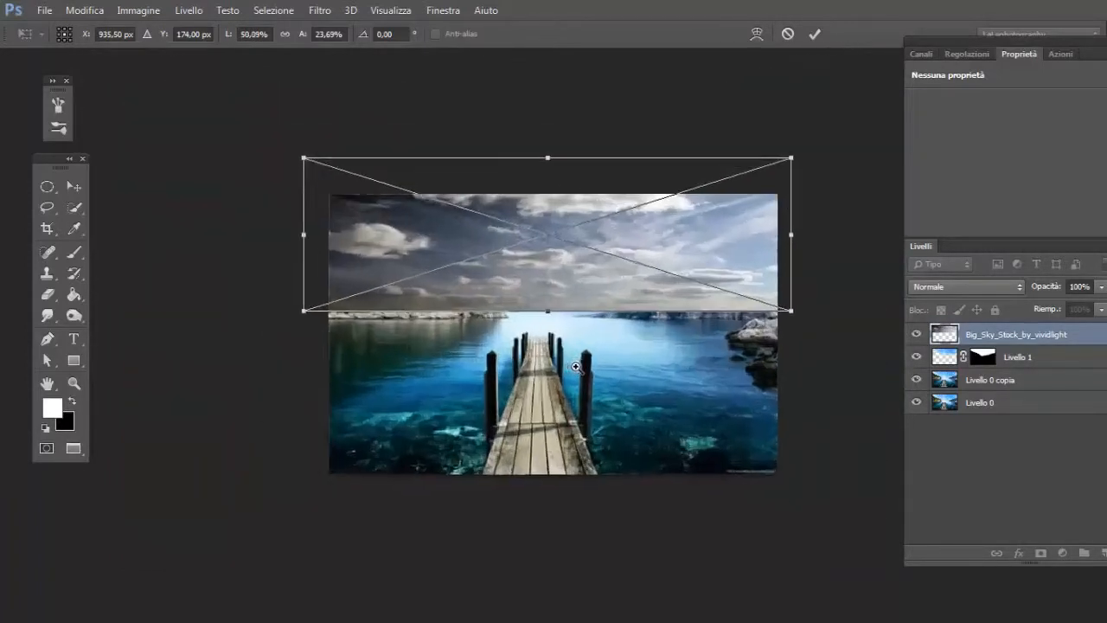
key(b)
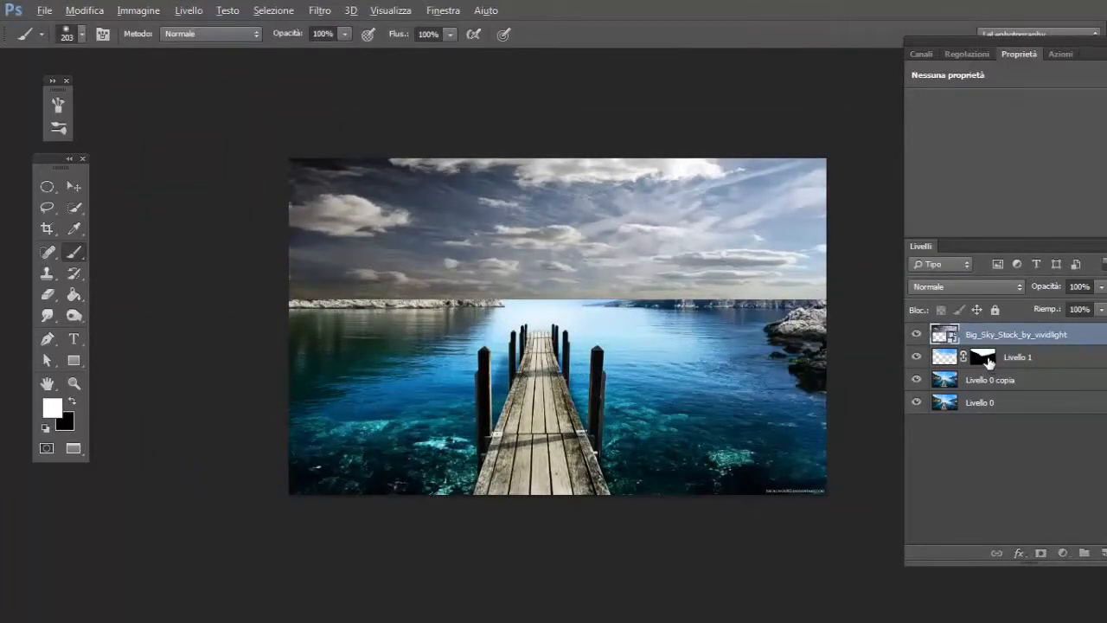
Copy the Livello 1 layer mask onto the Big_Sky_Stock_by_vividlight layer.
drag(990, 361, 992, 336)
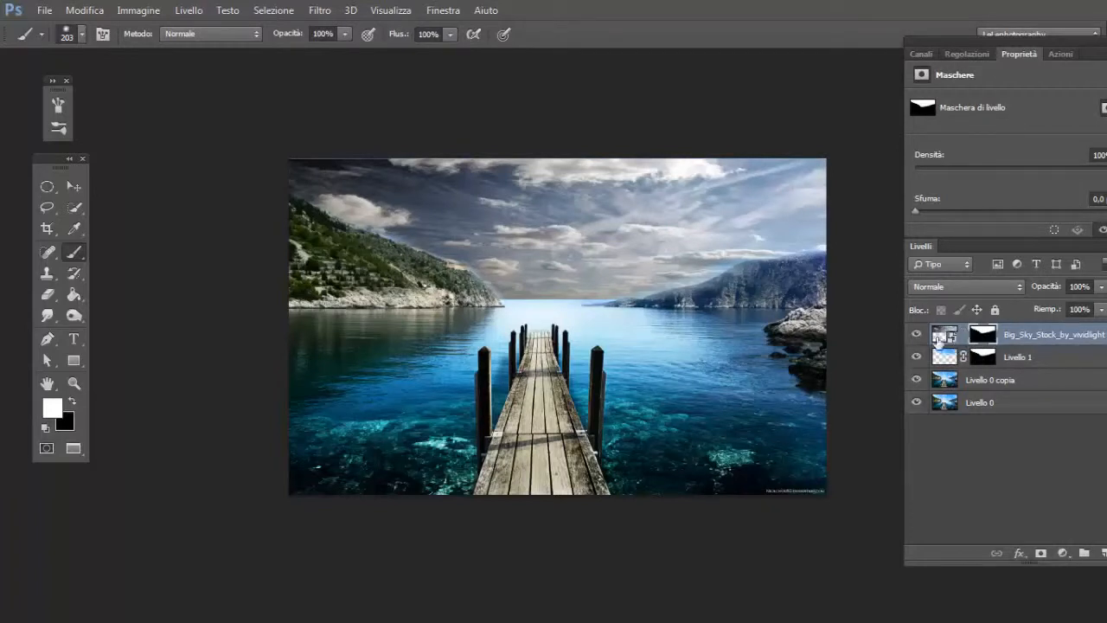
Apply a Zoom radial blur to the Big_Sky_Stock_by_vividlight image with amount 30, Good quality and the blur centre near the upper-right edge.
click(940, 336)
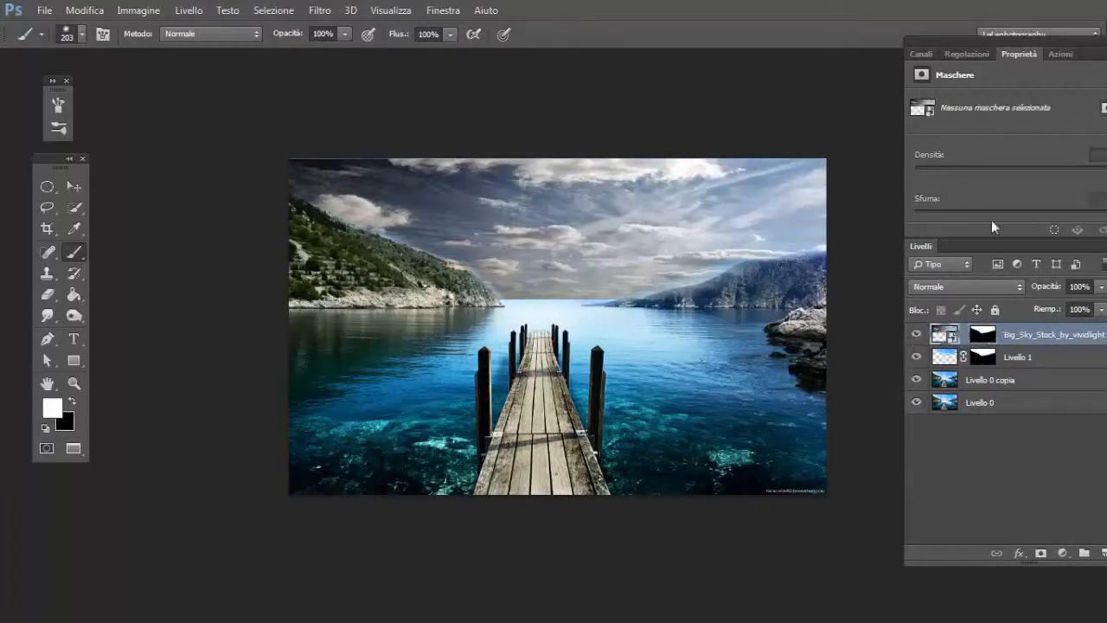
click(319, 10)
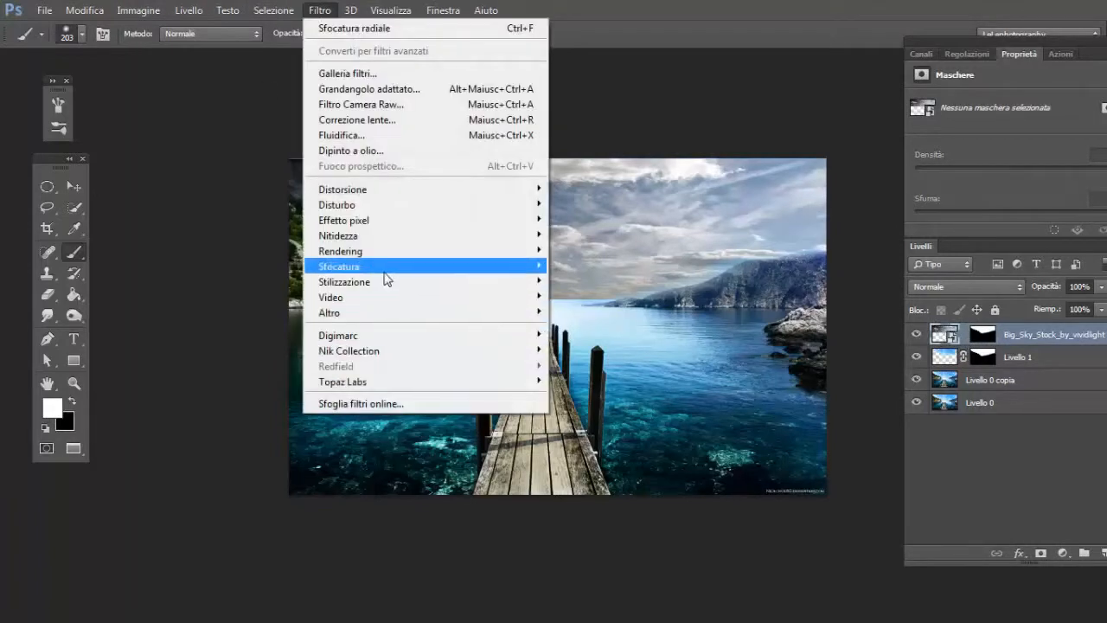
mouse_move(391, 270)
click(641, 443)
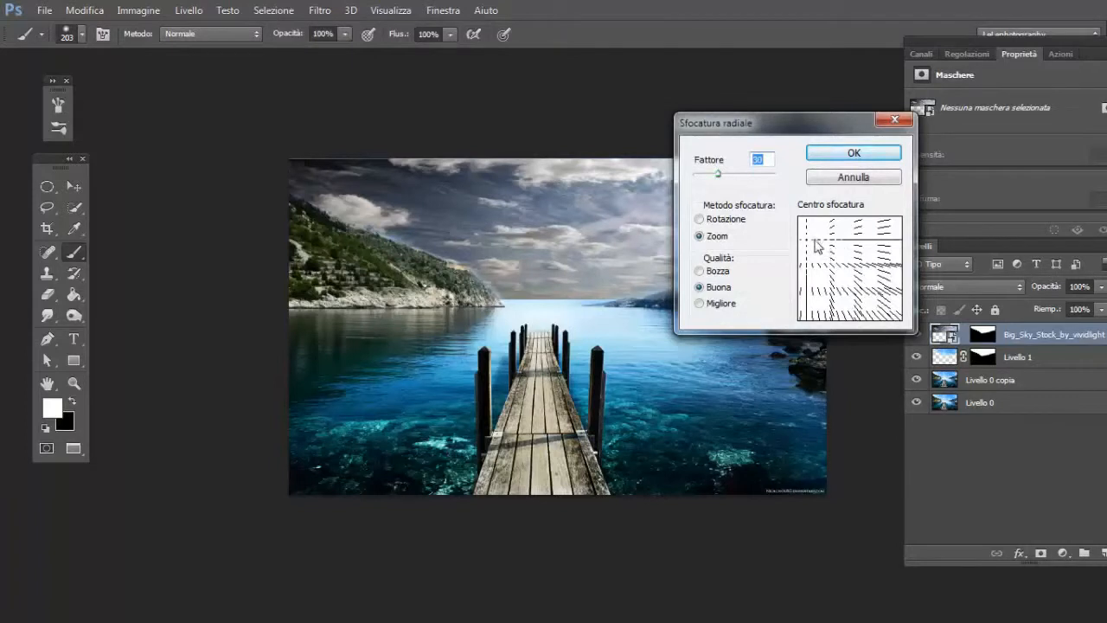
drag(814, 247, 894, 246)
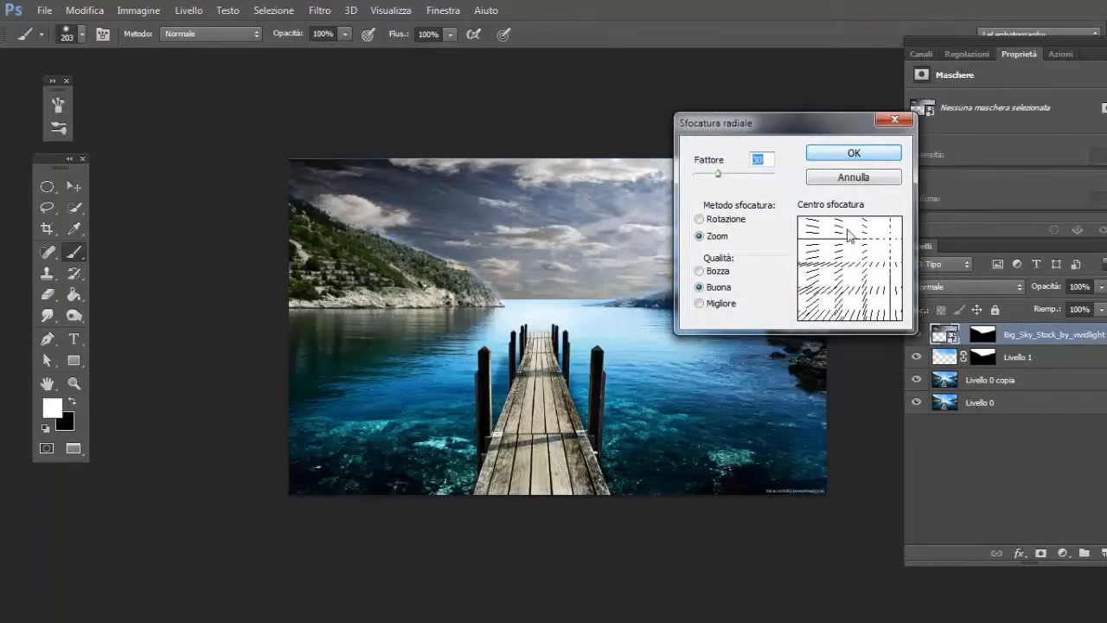
mouse_move(891, 245)
mouse_down()
mouse_move(845, 254)
mouse_move(853, 264)
mouse_move(855, 255)
mouse_move(835, 249)
mouse_move(893, 247)
mouse_up()
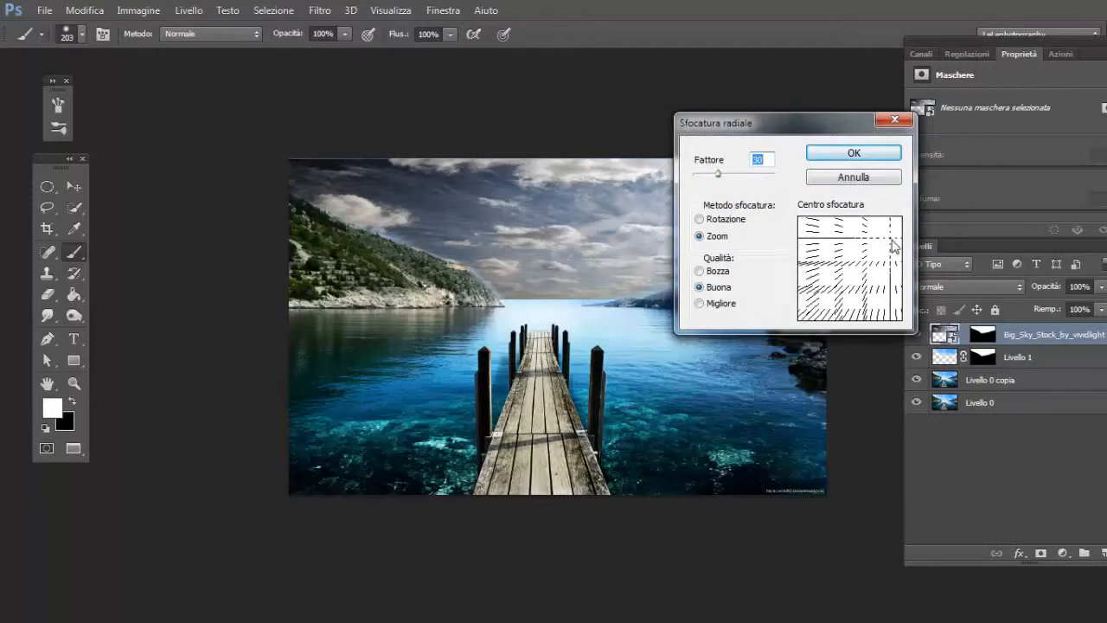
click(891, 156)
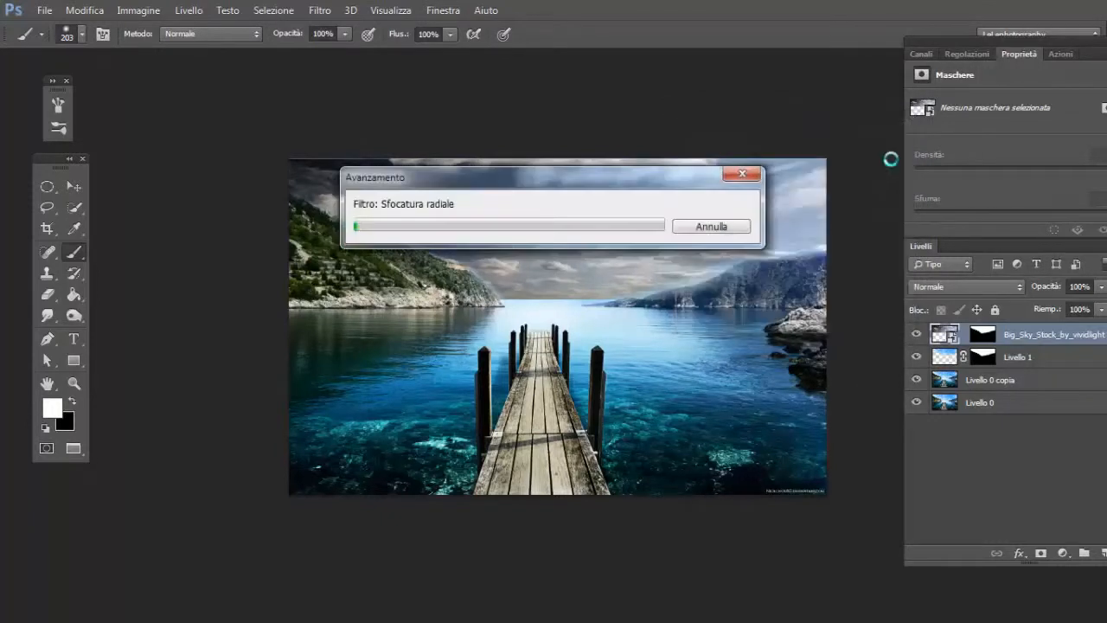
Set the Big_Sky_Stock_by_vividlight layer's blend mode to Luce intensa.
click(966, 287)
click(929, 227)
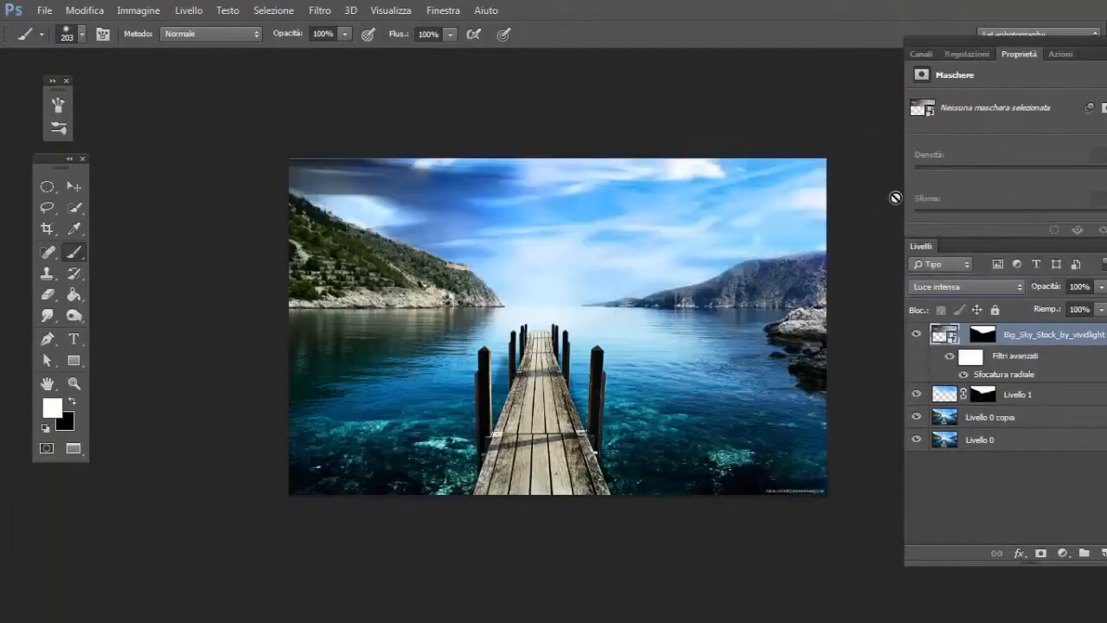
key(Up)
Paint black on the Big_Sky_Stock_by_vividlight layer mask to hide the dark clouds in the sky's upper-left part.
click(983, 334)
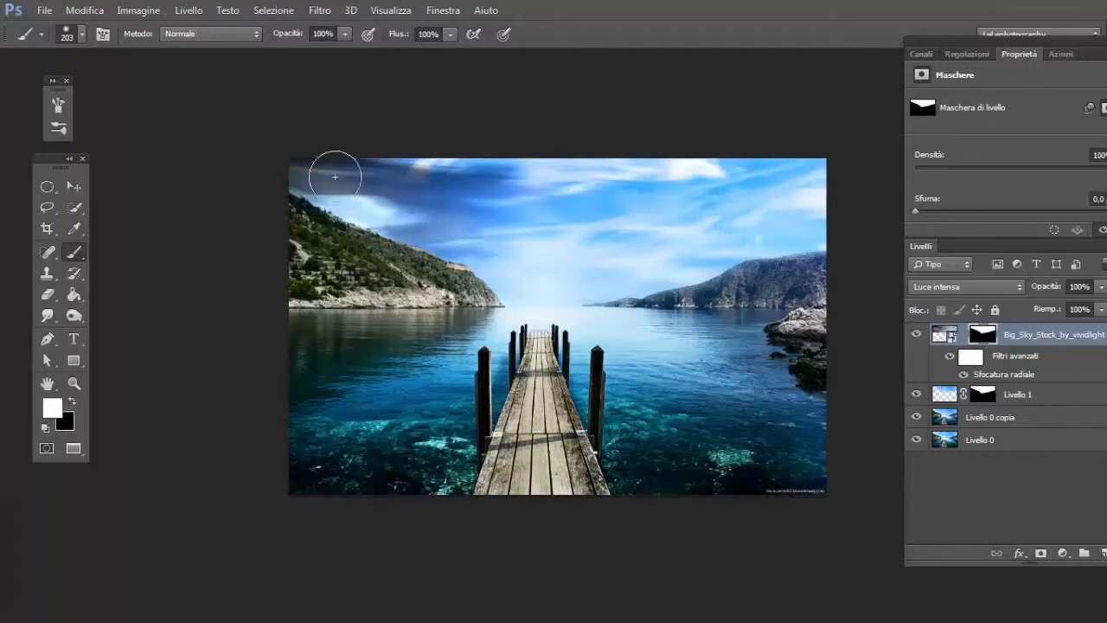
key(x)
mouse_move(296, 158)
mouse_down()
mouse_move(321, 184)
mouse_move(489, 169)
mouse_move(367, 187)
mouse_move(469, 210)
mouse_move(460, 229)
mouse_move(375, 231)
mouse_move(467, 242)
mouse_up()
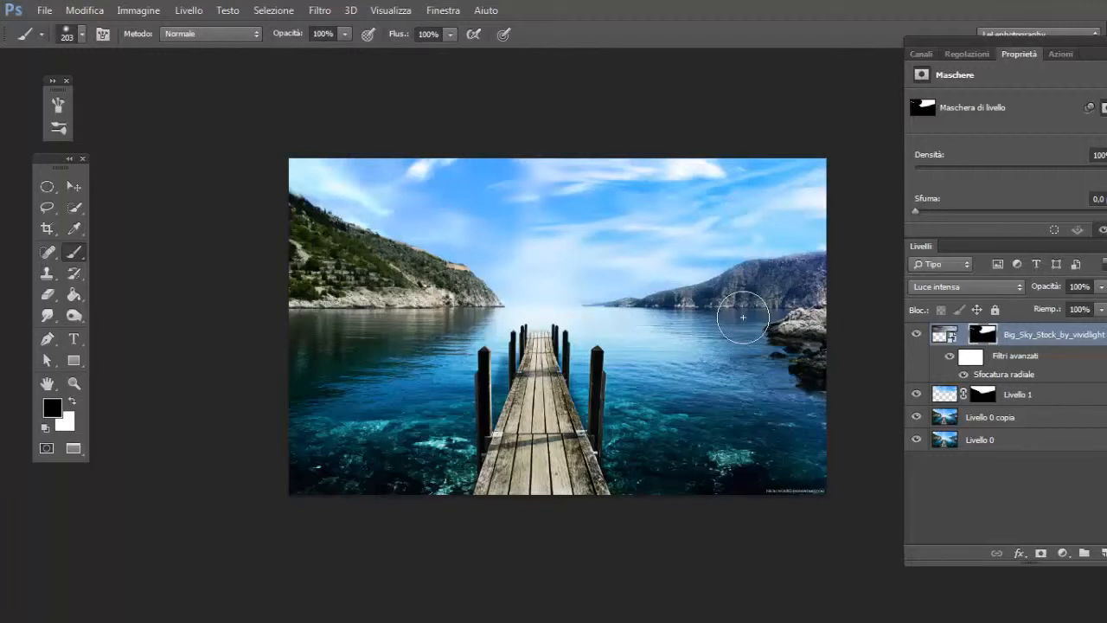
Select the lake water around the pier on Livello 0 copia with a painted Quick Mask and copy it to a new layer.
click(978, 442)
click(1059, 426)
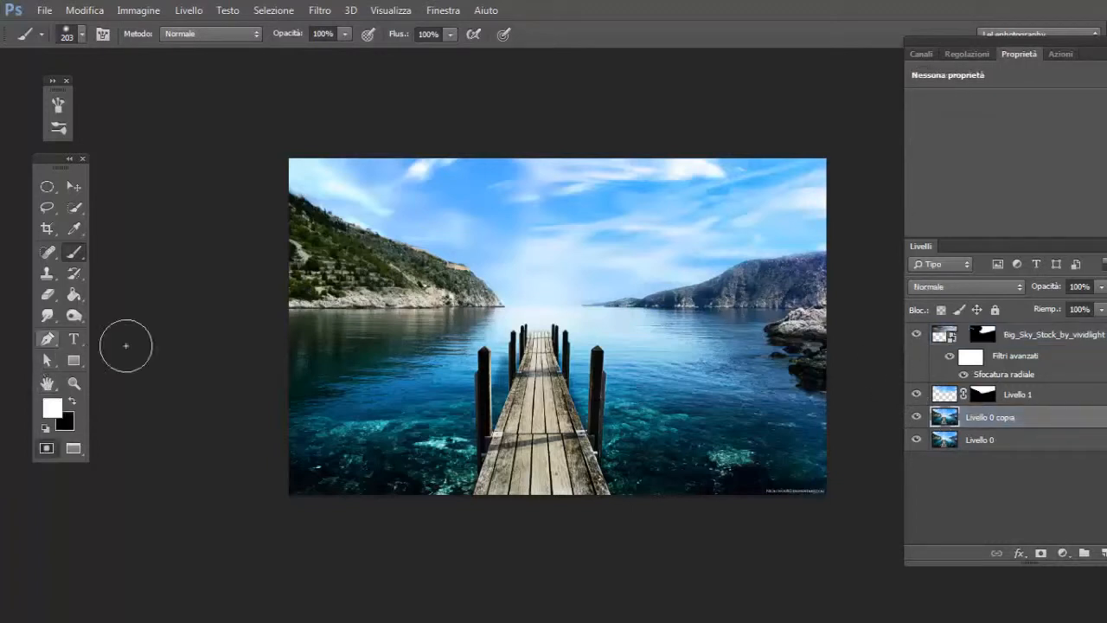
key(shift+b)
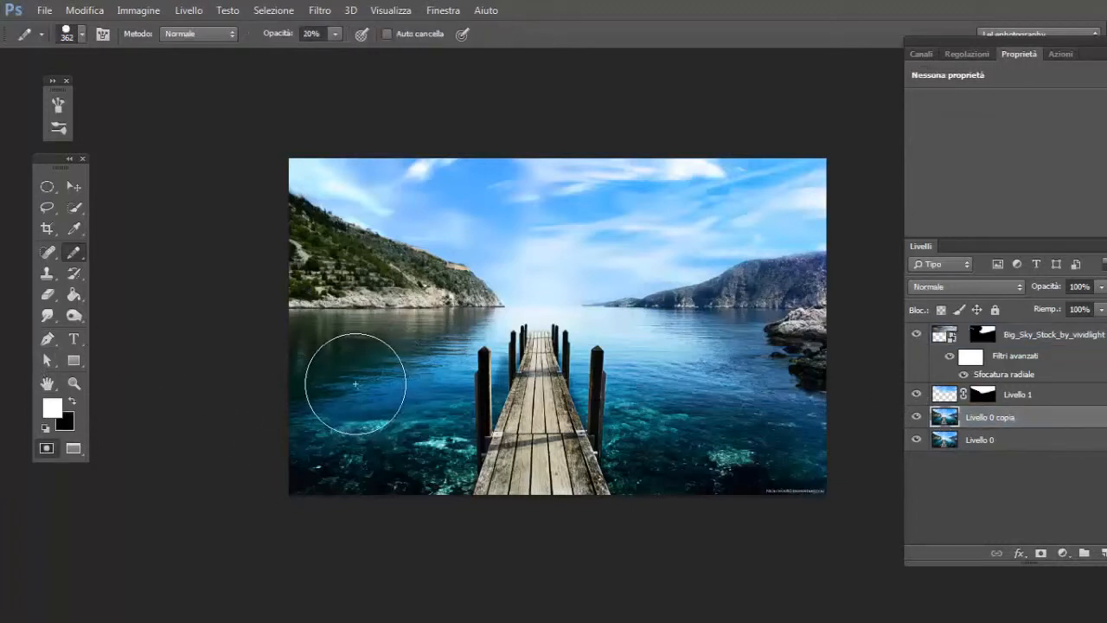
key(x)
key(shift+b)
key(shift+b)
key(shift+b)
mouse_move(344, 385)
mouse_down()
mouse_move(299, 380)
mouse_move(415, 349)
mouse_move(317, 357)
mouse_move(489, 329)
mouse_move(394, 377)
mouse_move(435, 376)
mouse_move(435, 447)
mouse_move(281, 411)
mouse_move(597, 327)
mouse_move(508, 327)
mouse_move(582, 390)
mouse_move(469, 393)
mouse_move(741, 355)
mouse_up()
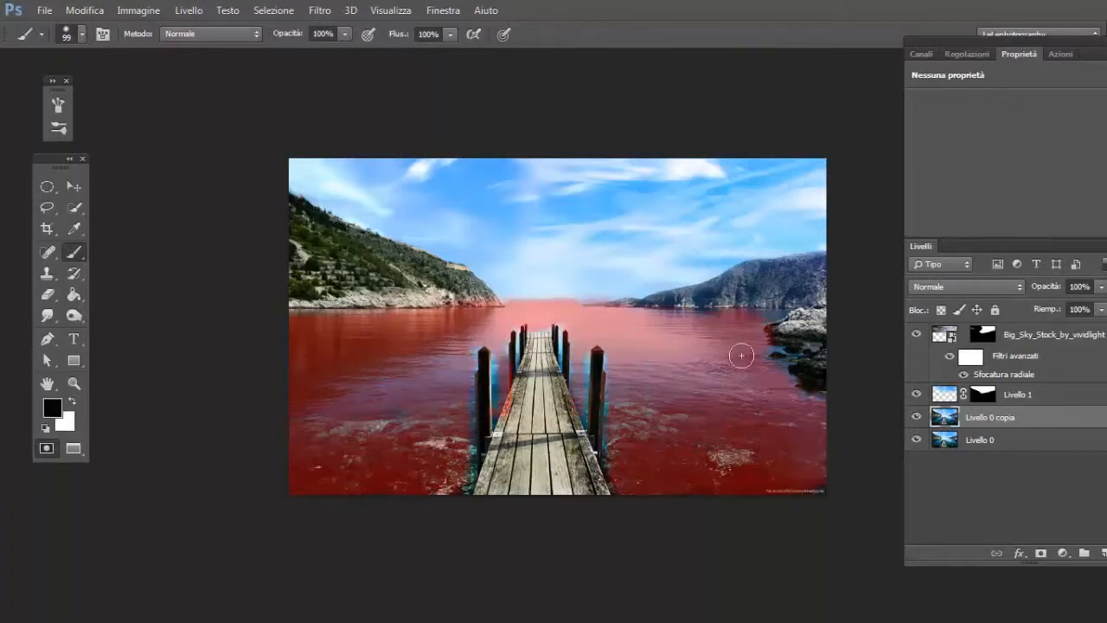
key(x)
key(q)
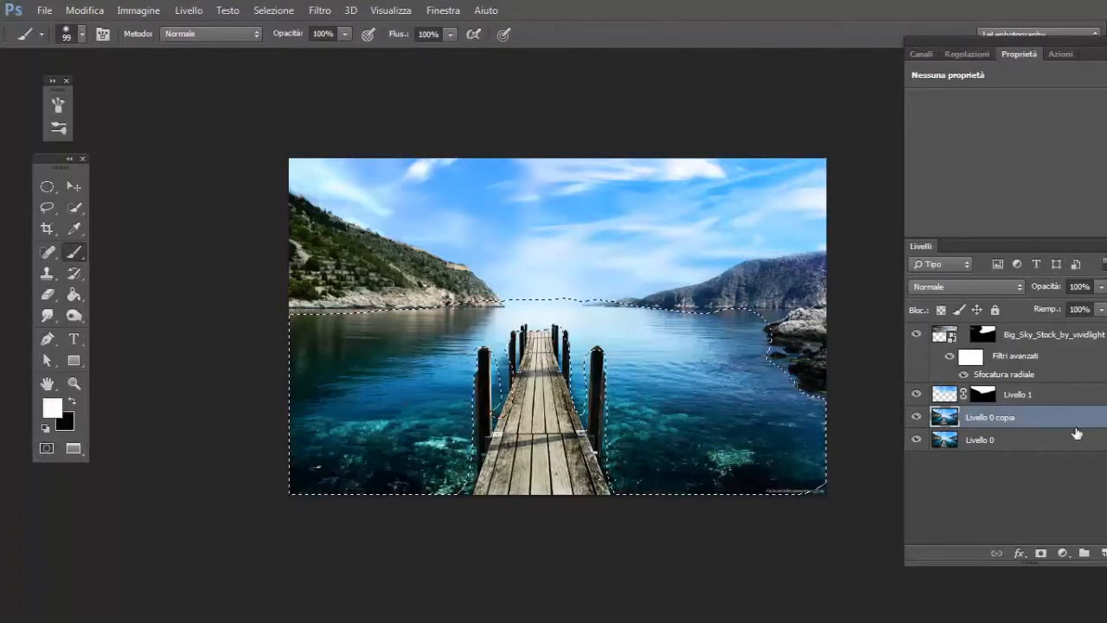
key(ctrl+j)
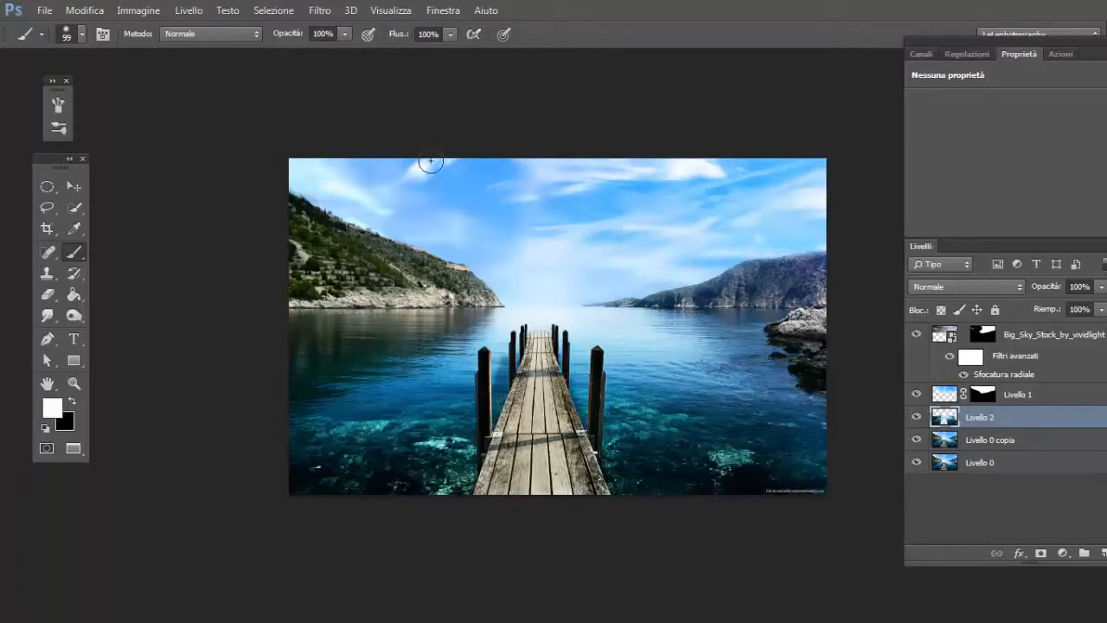
Apply a motion blur to the Livello 2 water with an angle of 90° and a distance of 151 pixels.
click(319, 10)
mouse_move(340, 269)
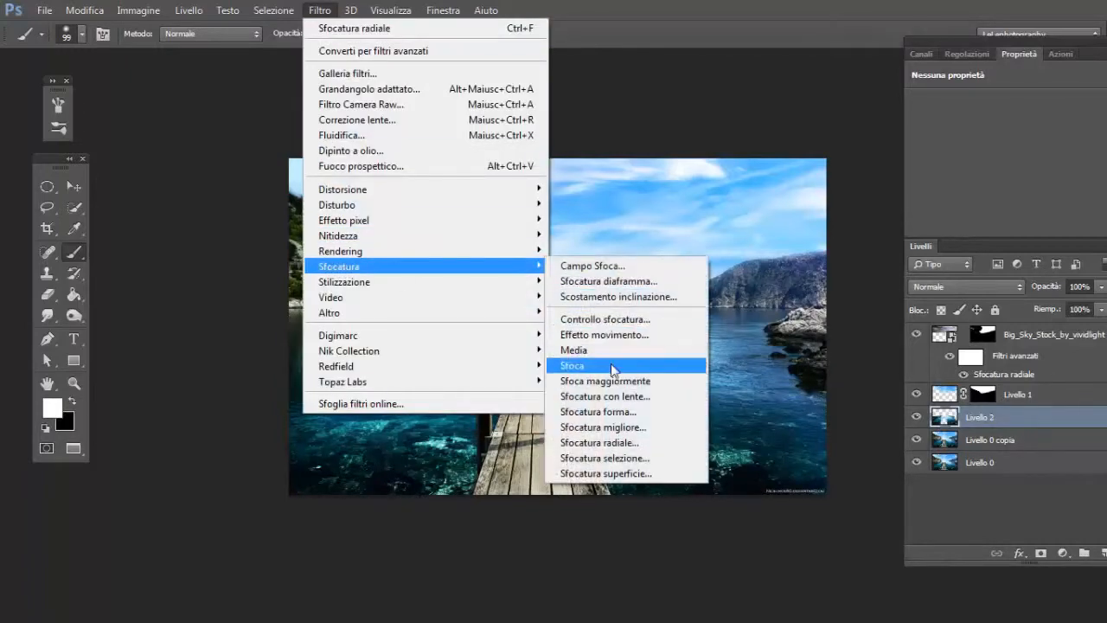
click(606, 342)
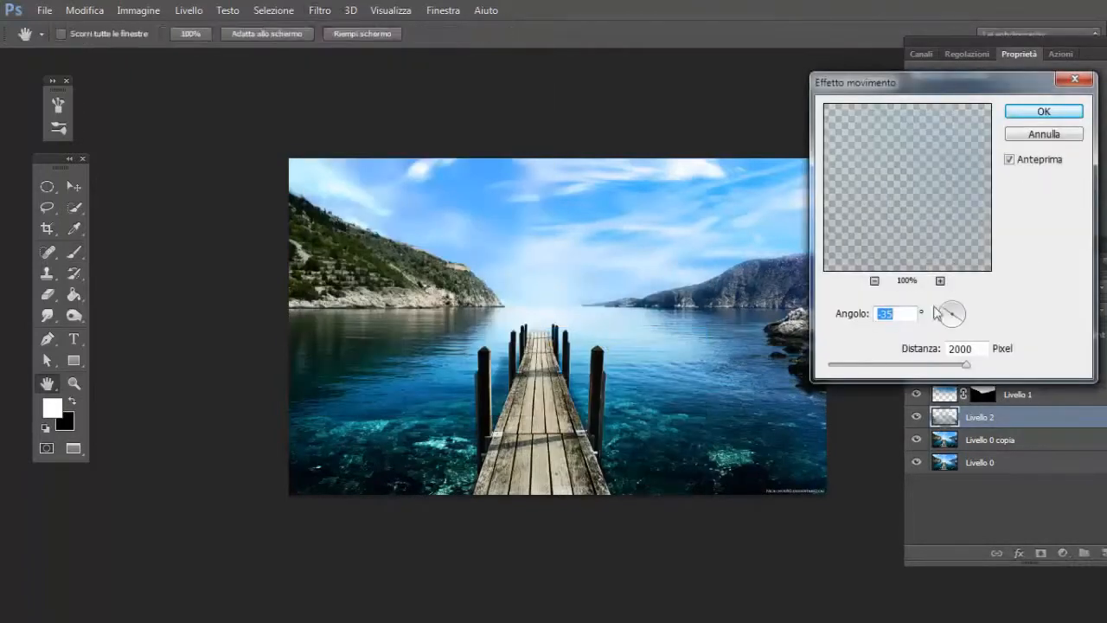
drag(957, 330, 949, 335)
click(951, 326)
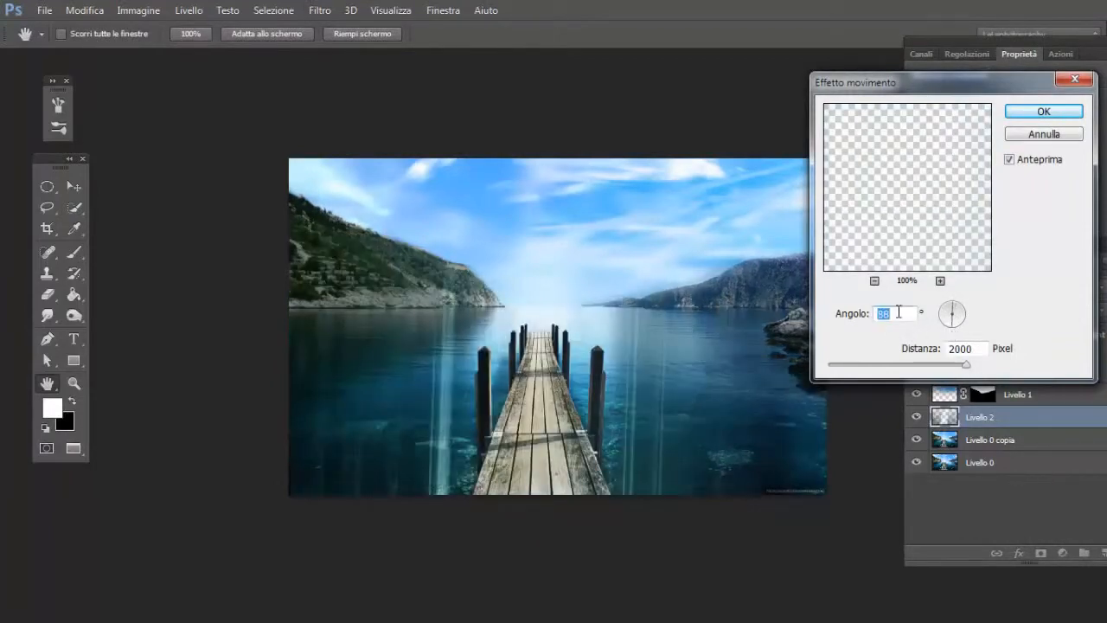
text(90)
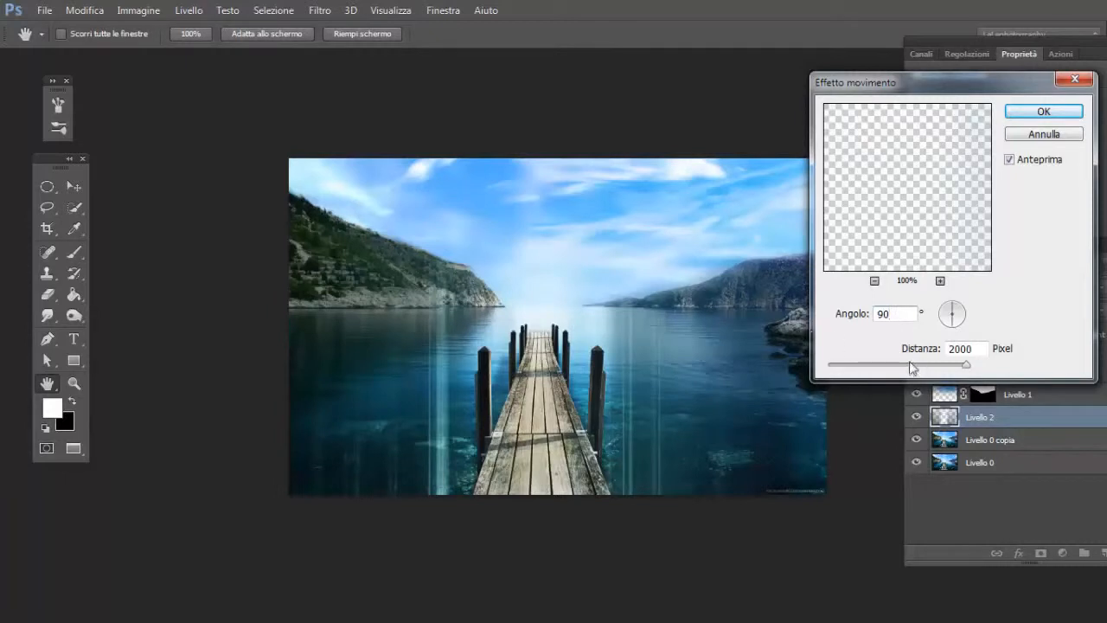
click(912, 366)
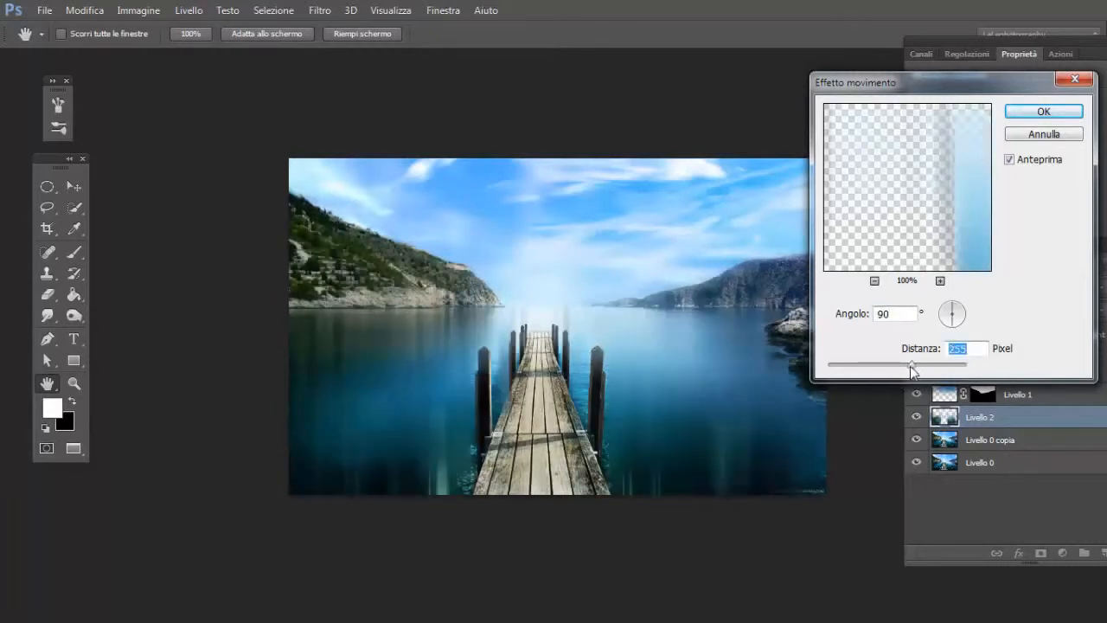
drag(911, 370, 888, 374)
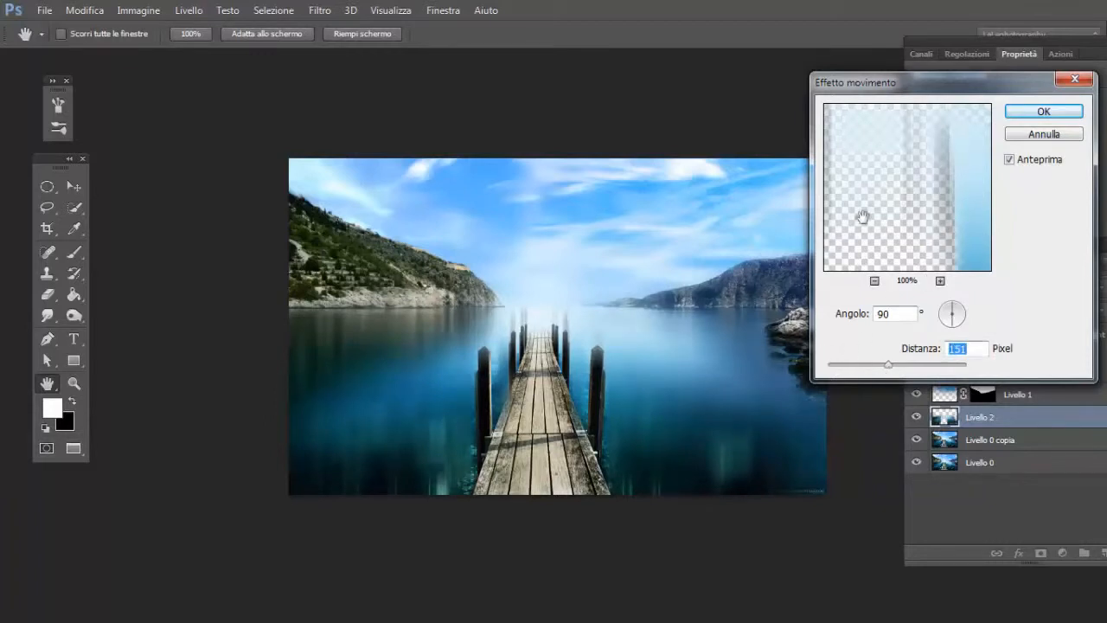
key(Return)
Add a black layer mask to Livello 2 and make white the painting colour.
key(b)
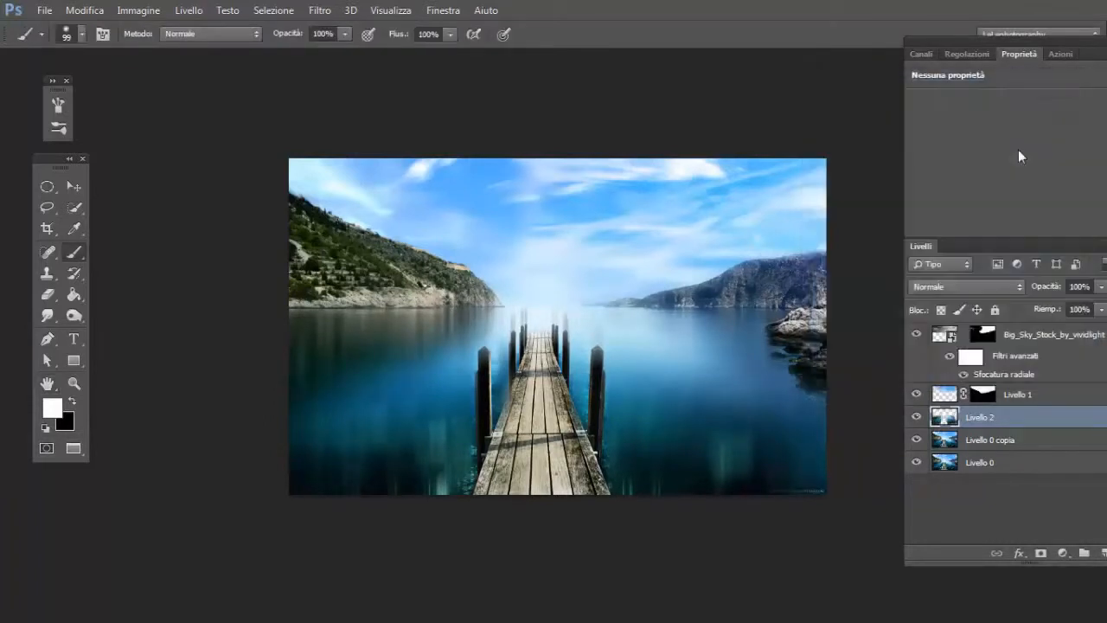
alt+click(1039, 554)
key(x)
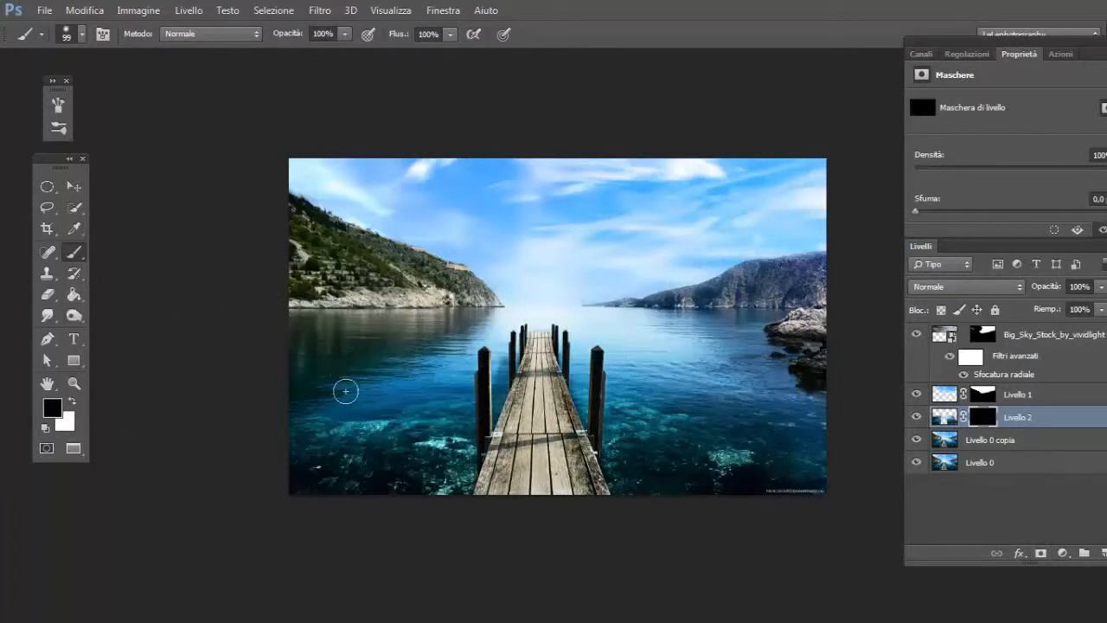
key(x)
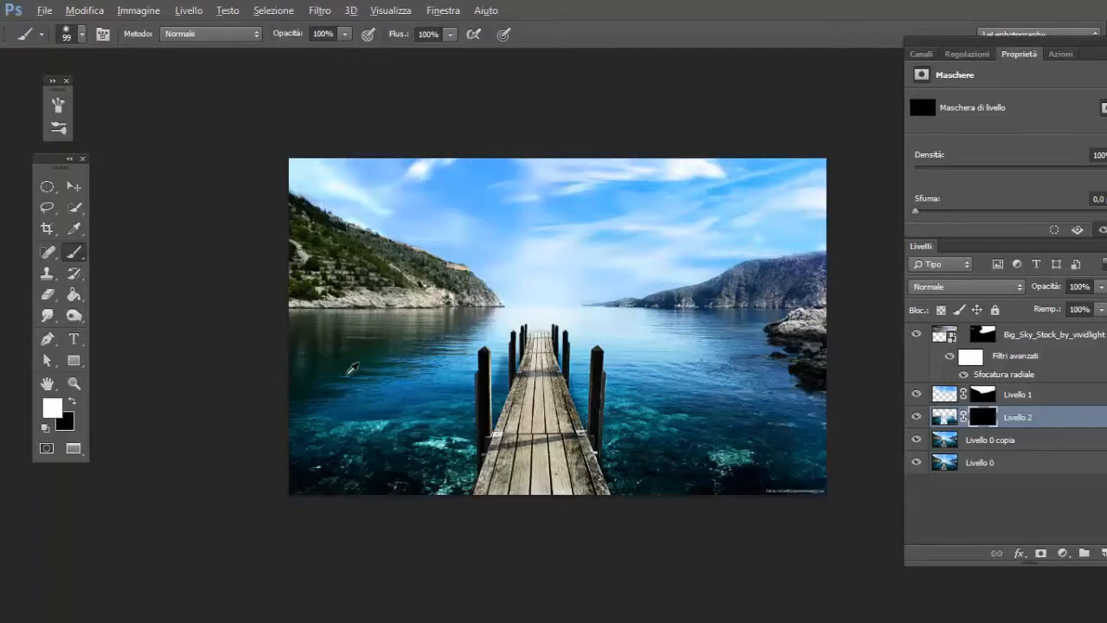
Reveal the blurred water on both sides of the pier by painting the Livello 2 mask with a 162 px brush at 11% hardness.
drag(361, 372, 375, 381)
right_click(378, 382)
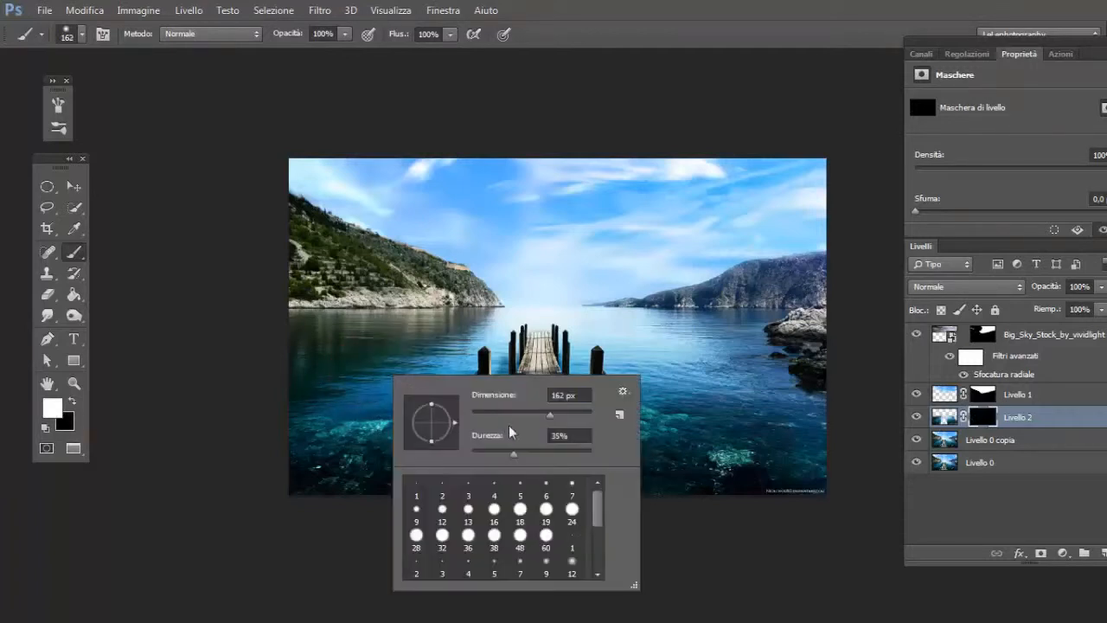
drag(513, 453, 486, 453)
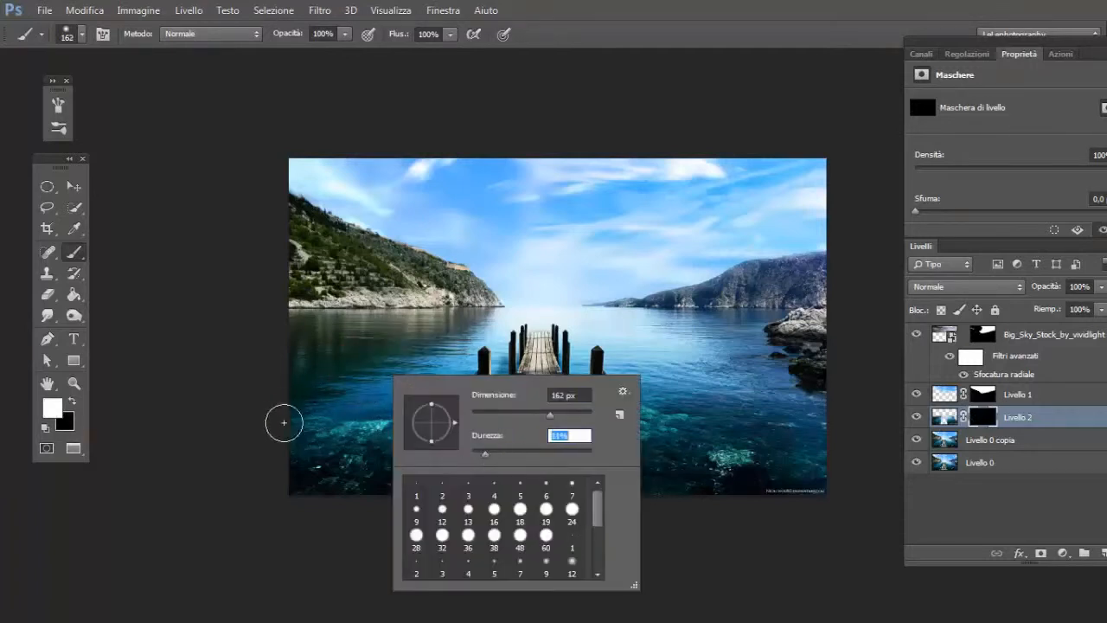
mouse_move(290, 431)
mouse_down()
mouse_move(311, 494)
mouse_move(348, 448)
mouse_move(358, 492)
mouse_move(277, 492)
mouse_move(298, 501)
mouse_move(389, 461)
mouse_move(437, 471)
mouse_move(435, 380)
mouse_move(361, 359)
mouse_move(436, 496)
mouse_up()
mouse_move(649, 343)
mouse_down()
mouse_move(753, 385)
mouse_move(725, 471)
mouse_up()
Refine the Livello 2 mask around the pier posts with a smaller 39 px brush, alternating white and black.
key(ctrl+plus)
key(ctrl+plus)
key(ctrl+plus)
drag(605, 537, 612, 399)
drag(690, 420, 705, 480)
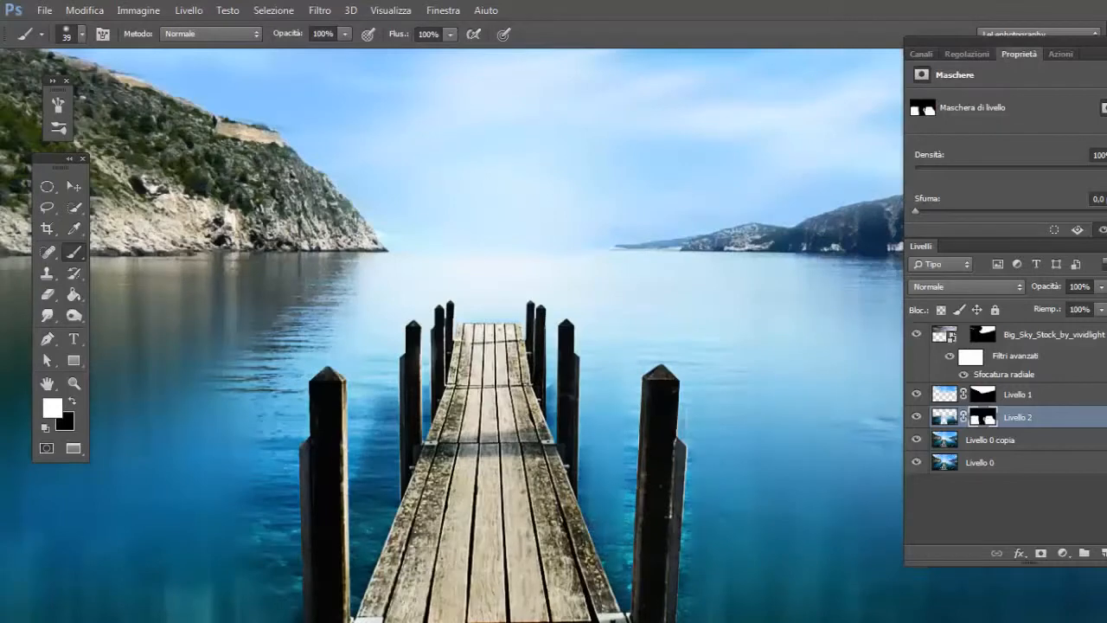
key(x)
drag(373, 502, 390, 445)
key(x)
mouse_move(376, 380)
mouse_down()
mouse_move(317, 334)
mouse_move(266, 493)
mouse_up()
drag(229, 597, 375, 277)
key(ctrl+minus)
key(ctrl+minus)
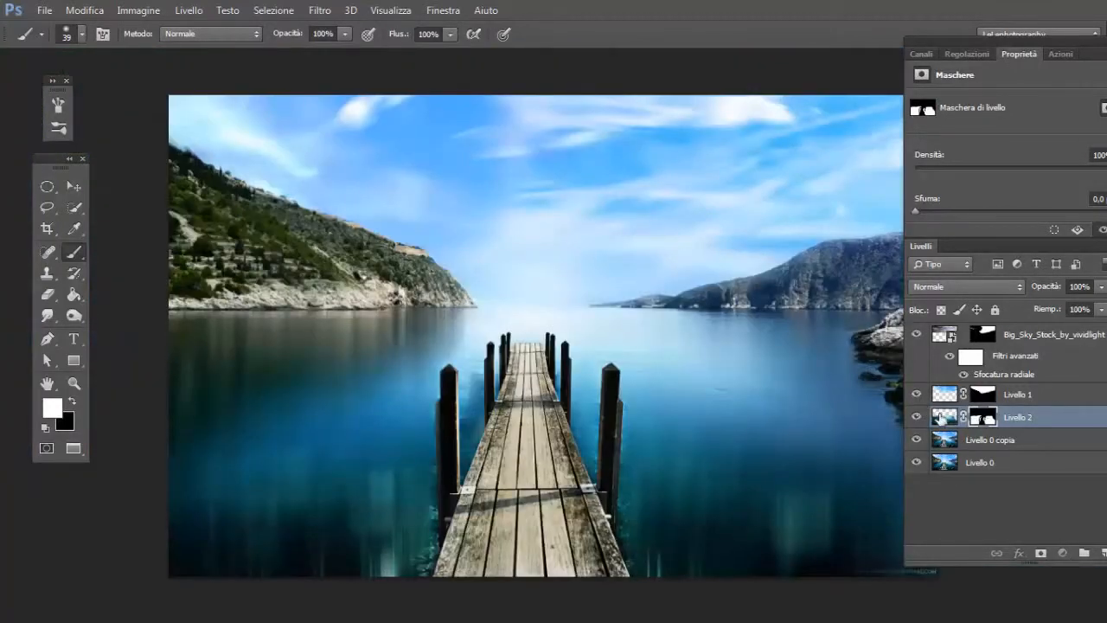
Apply a Gaussian blur with a 4-pixel radius to the Livello 2 water image.
click(942, 418)
click(320, 10)
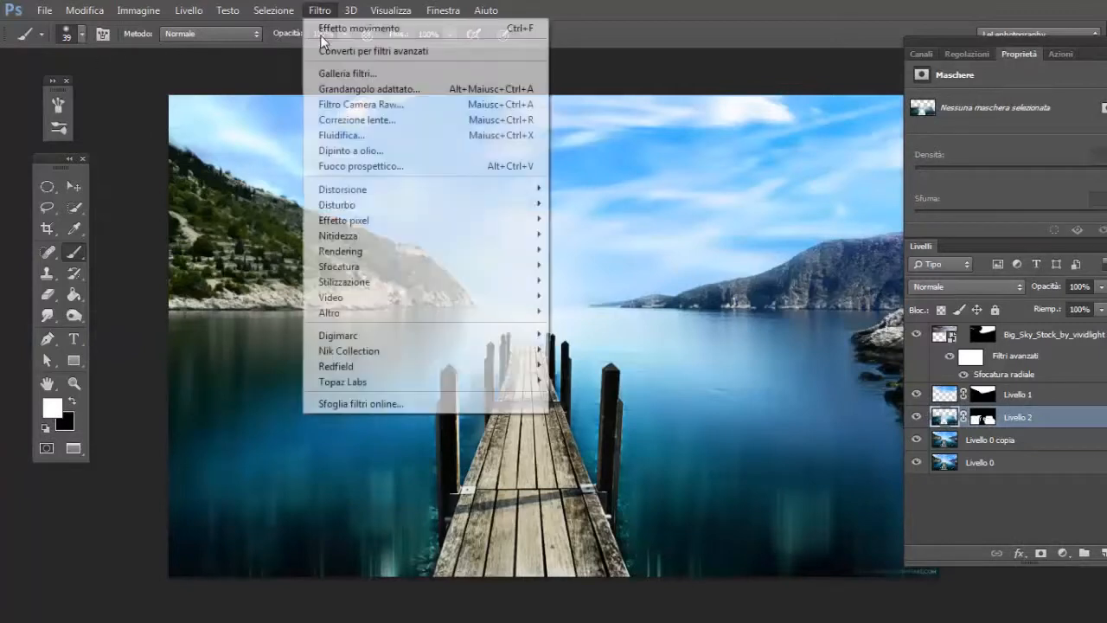
mouse_move(406, 265)
click(605, 319)
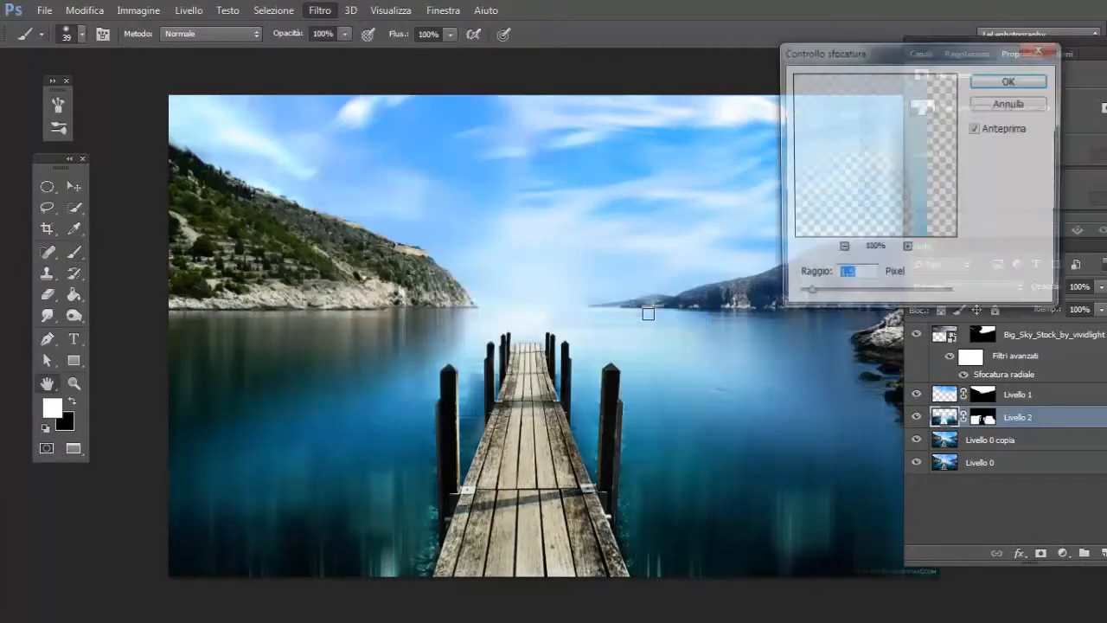
drag(807, 296, 814, 297)
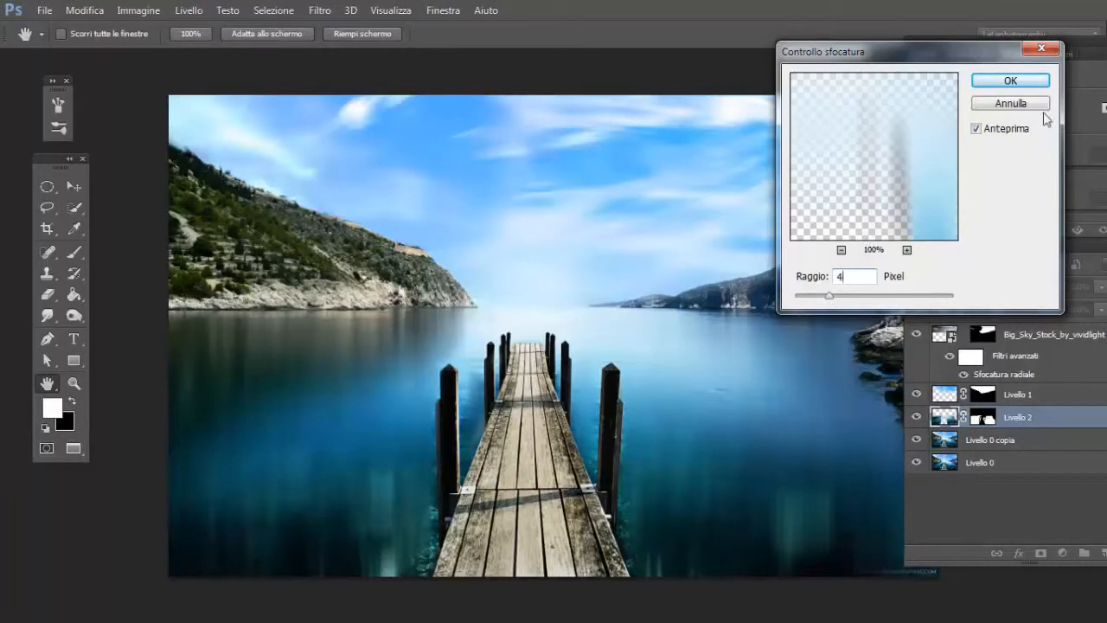
click(1009, 81)
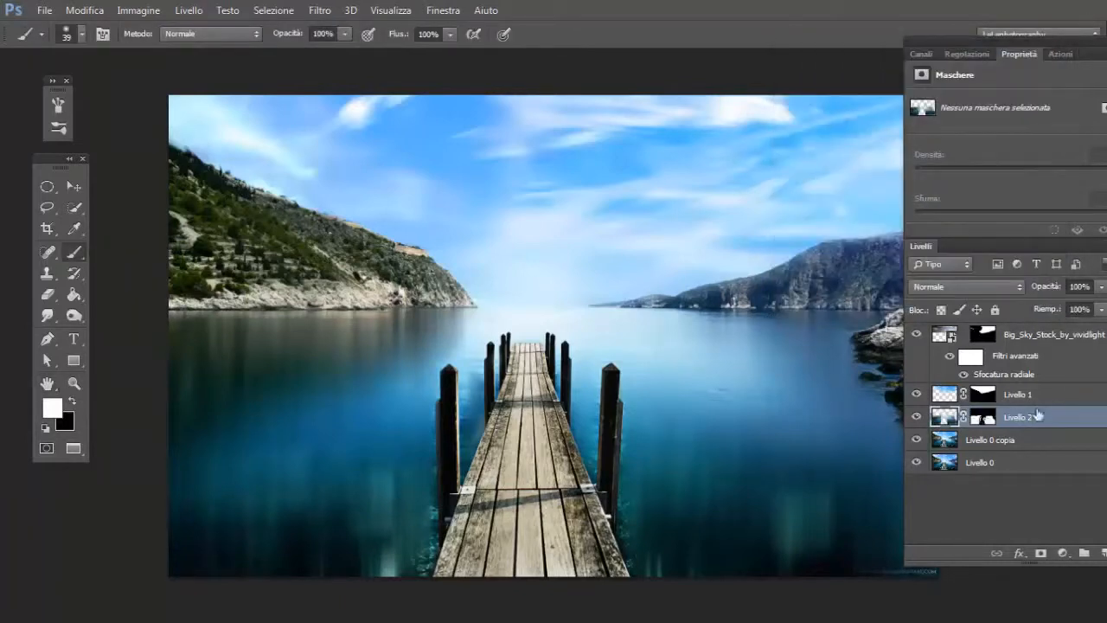
Touch up the Livello 2 mask beside the pier posts and duplicate the layer, with the copy at 87% opacity.
click(983, 417)
drag(729, 394, 678, 389)
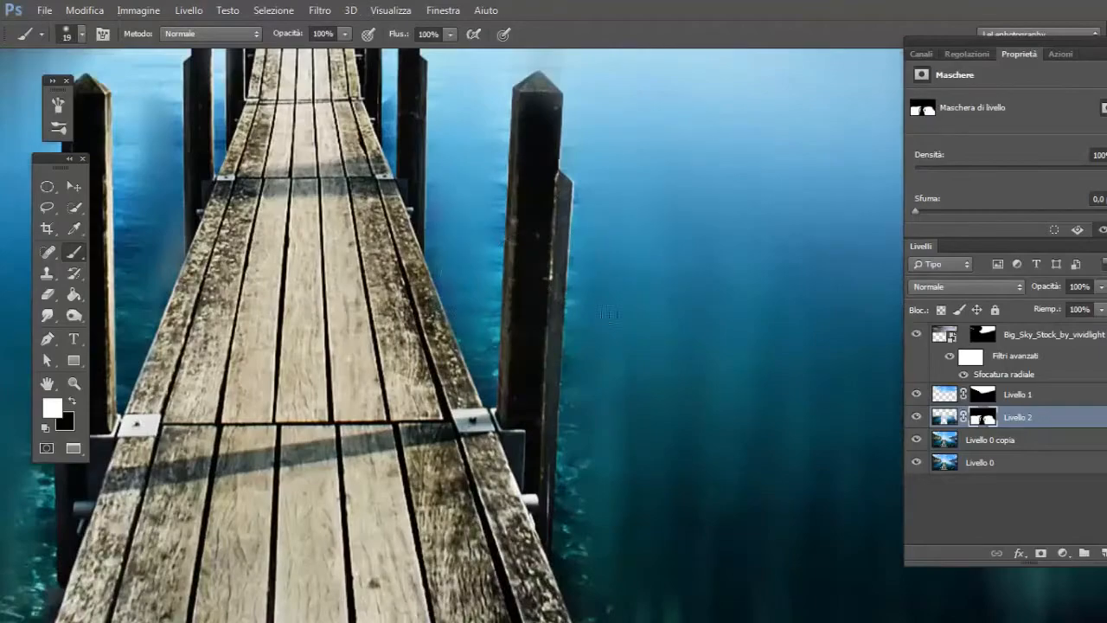
key(ctrl+j)
key(s)
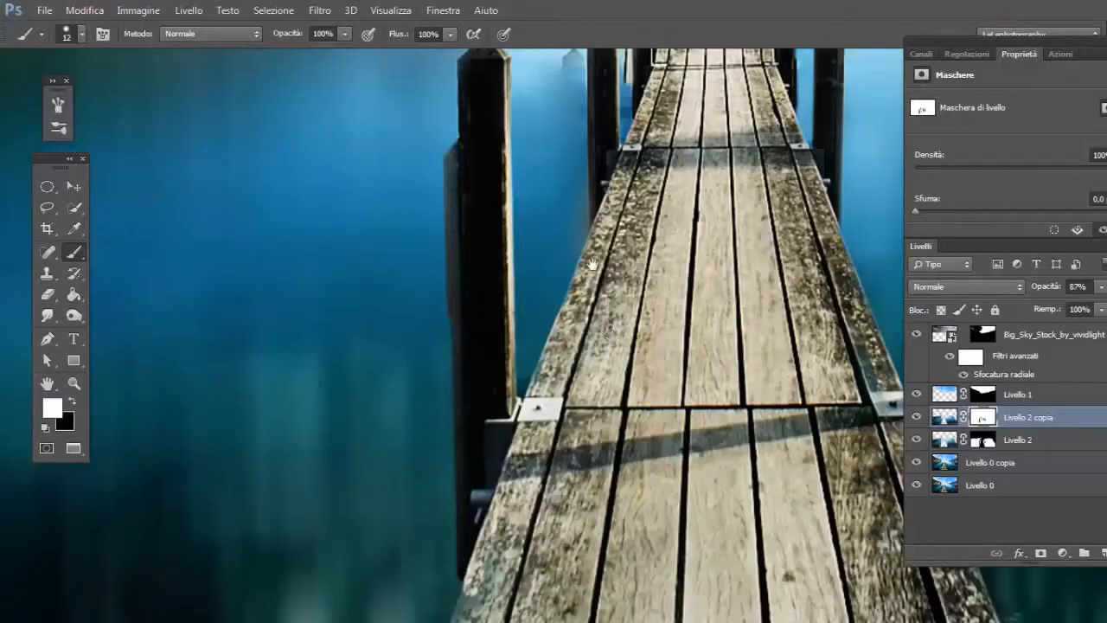
drag(606, 251, 563, 398)
scroll(522, 243, up, 2)
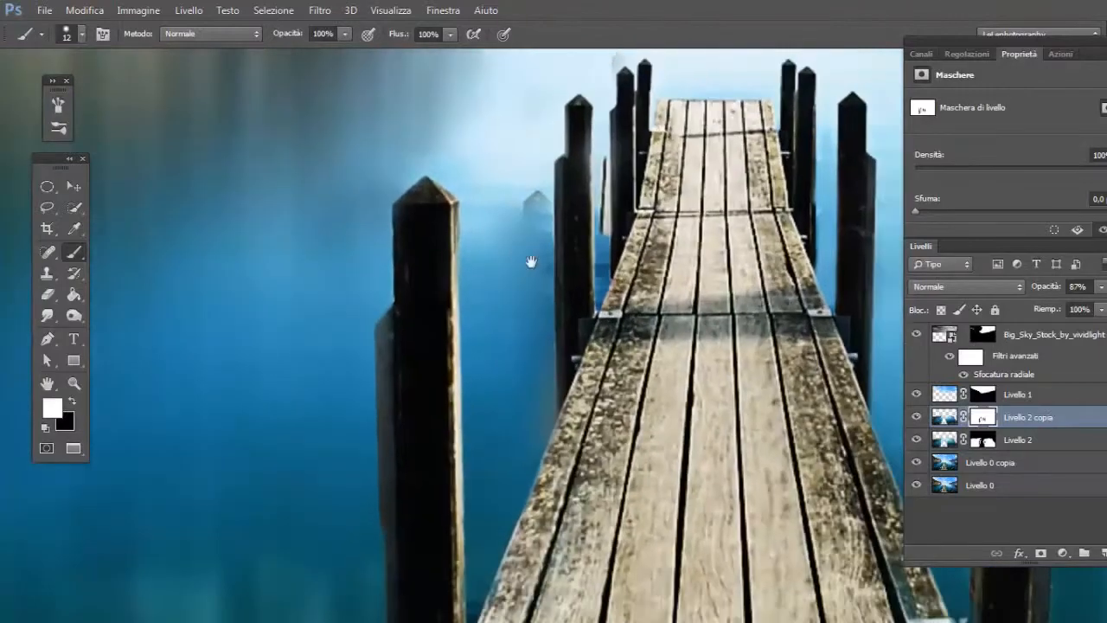
scroll(597, 346, down, 3)
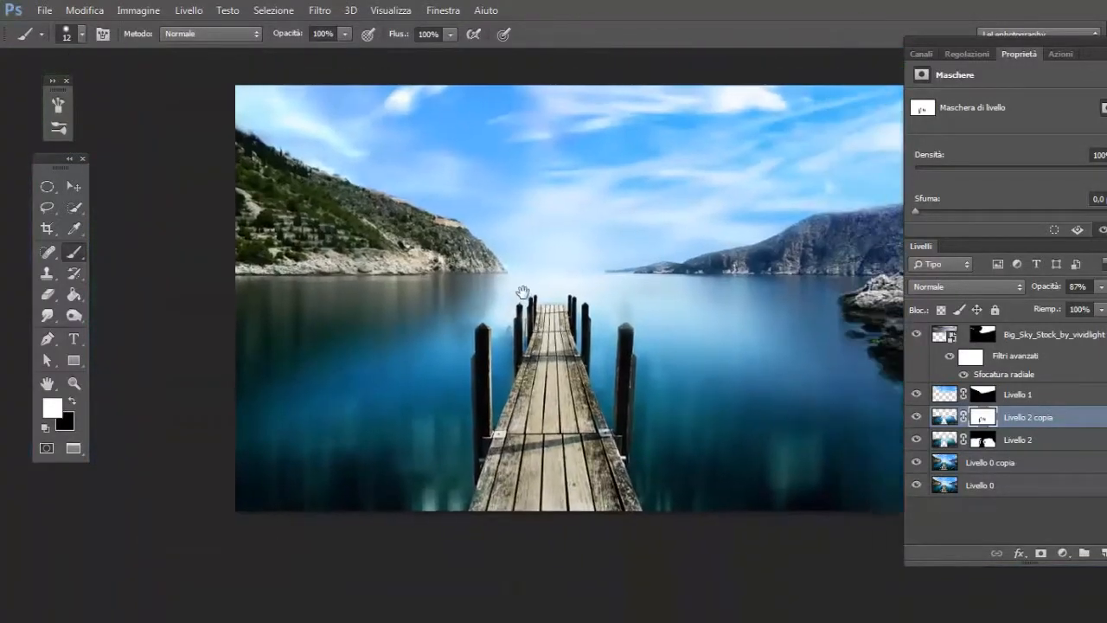
Merge everything visible into a new layer above the Big_Sky_Stock layer.
drag(605, 289, 561, 282)
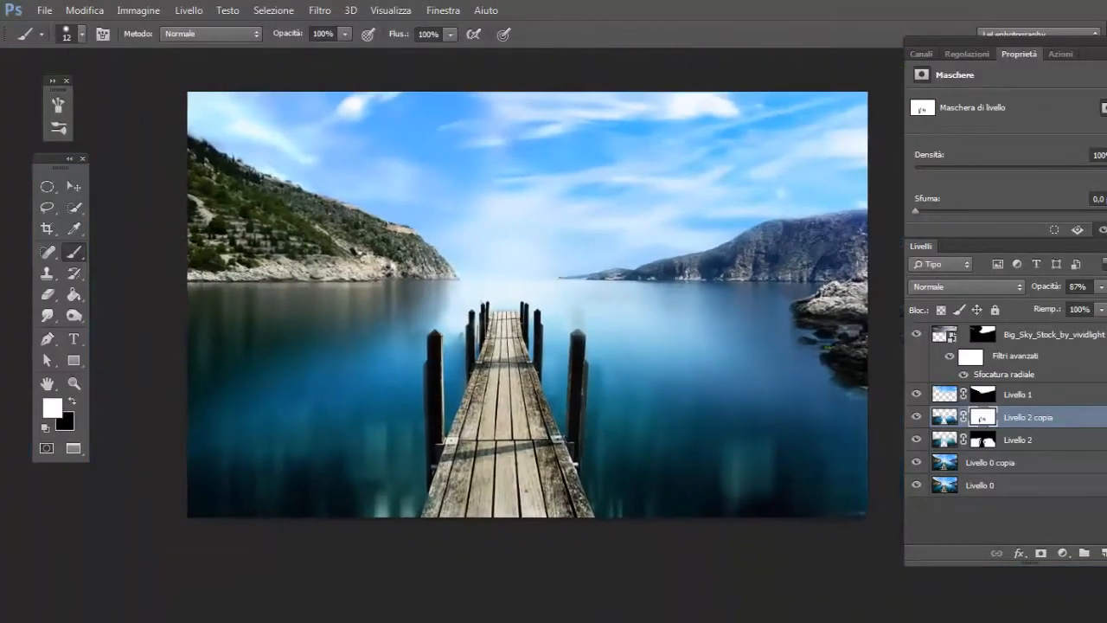
click(1078, 340)
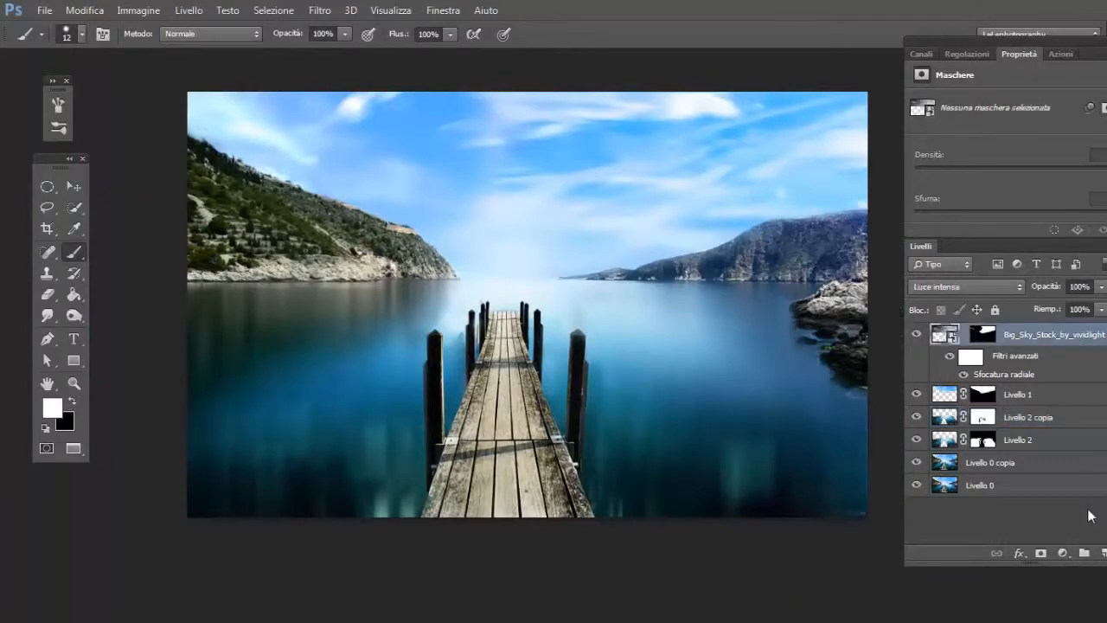
click(1085, 553)
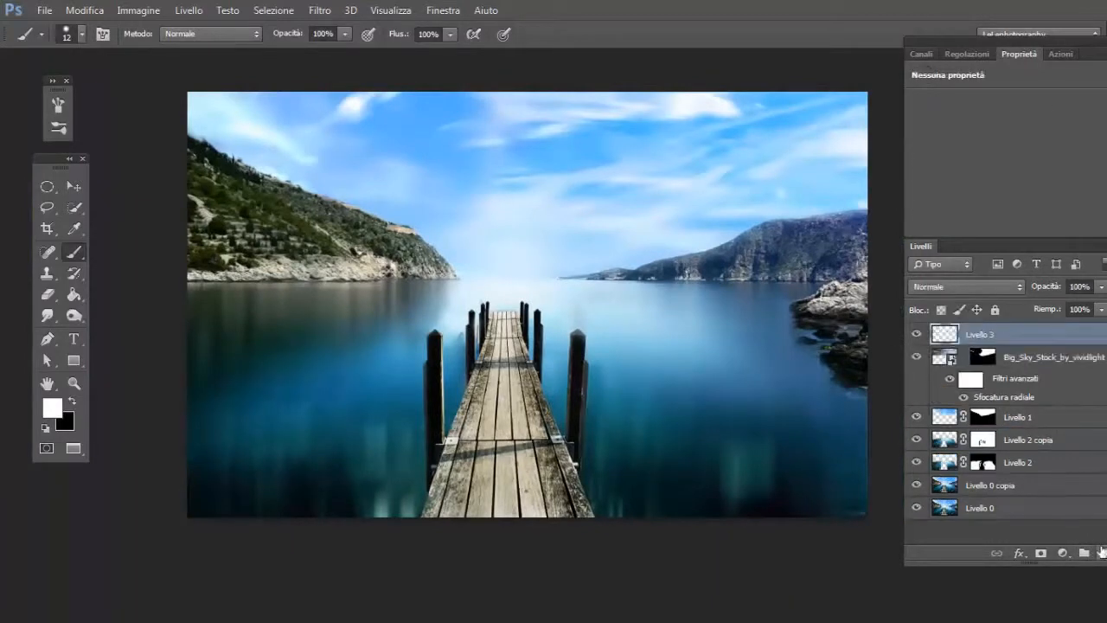
key(ctrl+shift+alt+e)
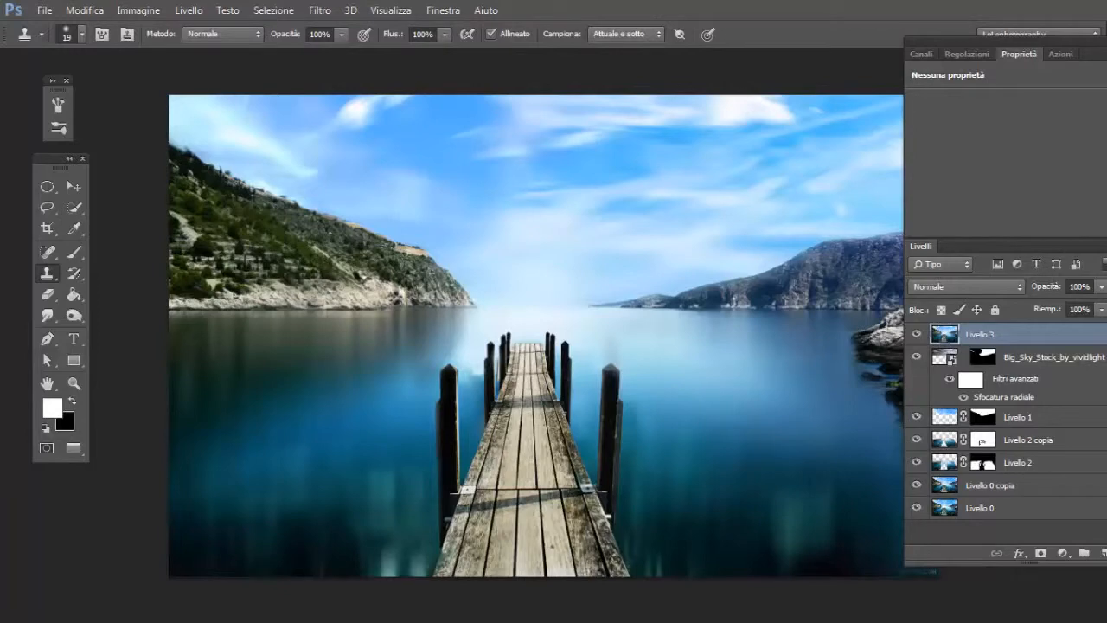
Group the layers from Big_Sky_Stock through Livello 0 copia, hide the group, and compare Livello 3 with the original photo.
click(1023, 360)
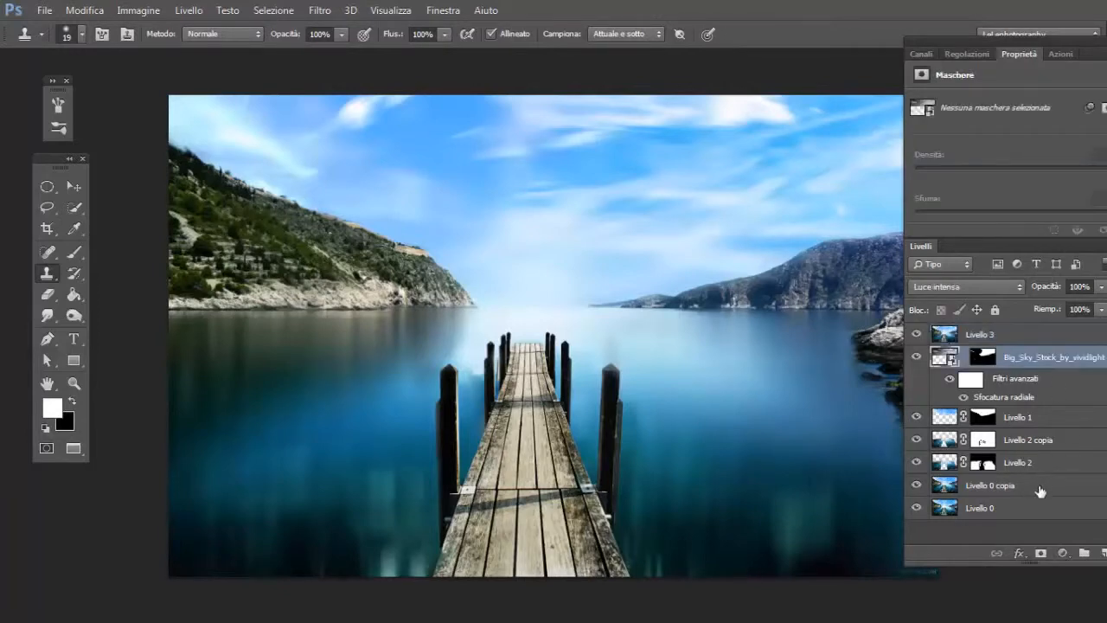
shift+click(1040, 491)
key(ctrl+g)
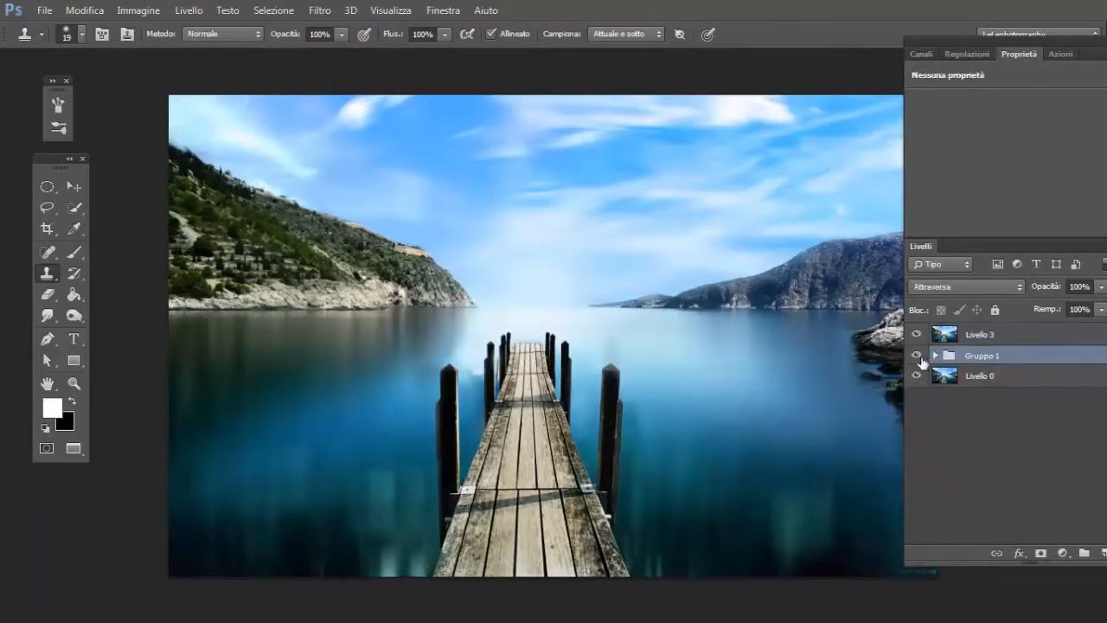
drag(917, 356, 914, 343)
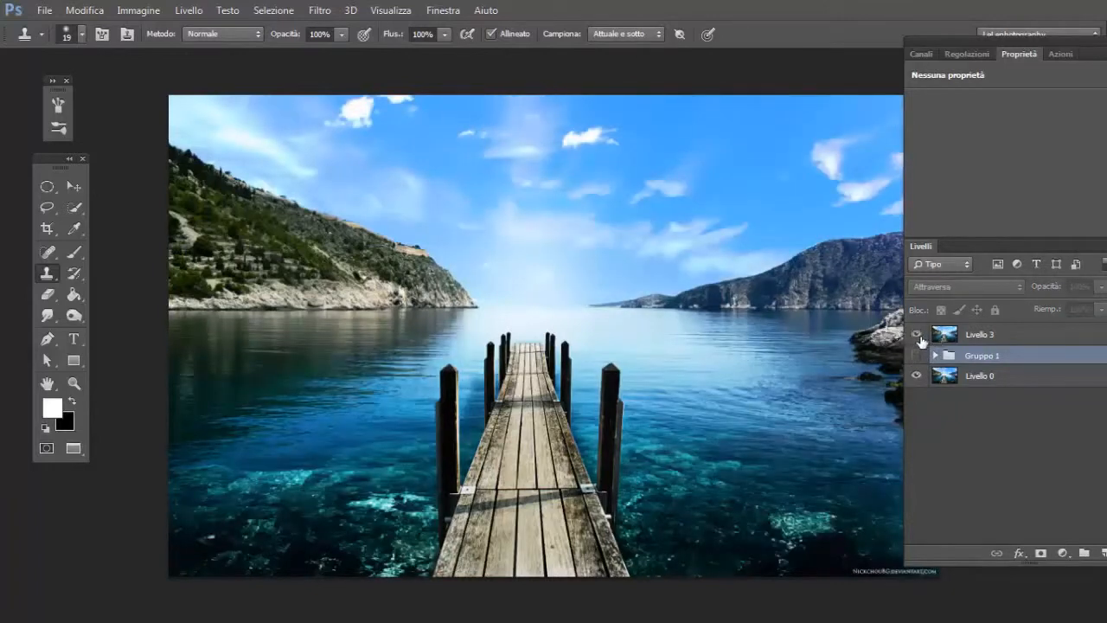
click(919, 336)
click(917, 335)
click(917, 337)
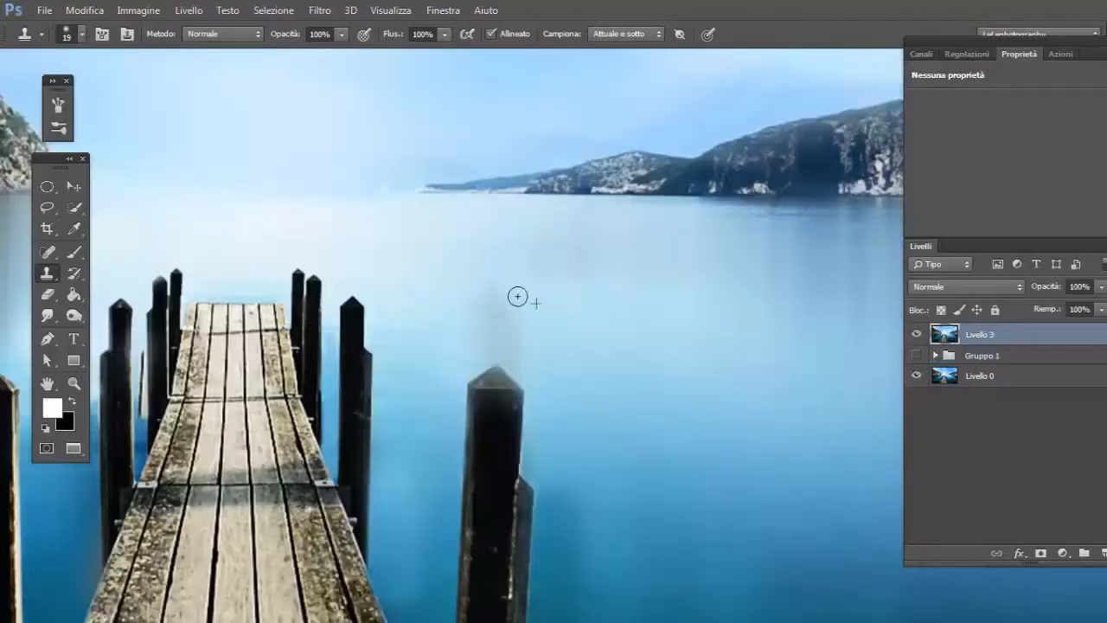
Clone clean water over the dark smudge above the near right-hand pier post on Livello 3.
mouse_move(449, 328)
mouse_down()
mouse_move(518, 316)
mouse_move(535, 327)
mouse_move(476, 315)
mouse_up()
key(ctrl+0)
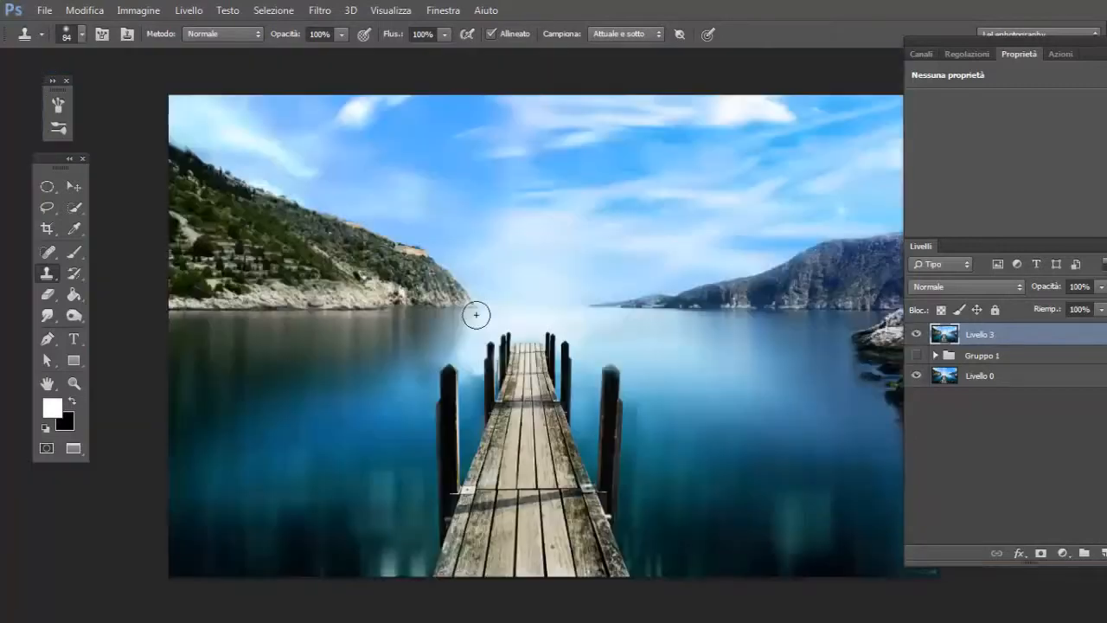
Paint one soft white 166 px spot on a new layer, scale it to about 363% by 317%, and centre it over the horizon.
key(b)
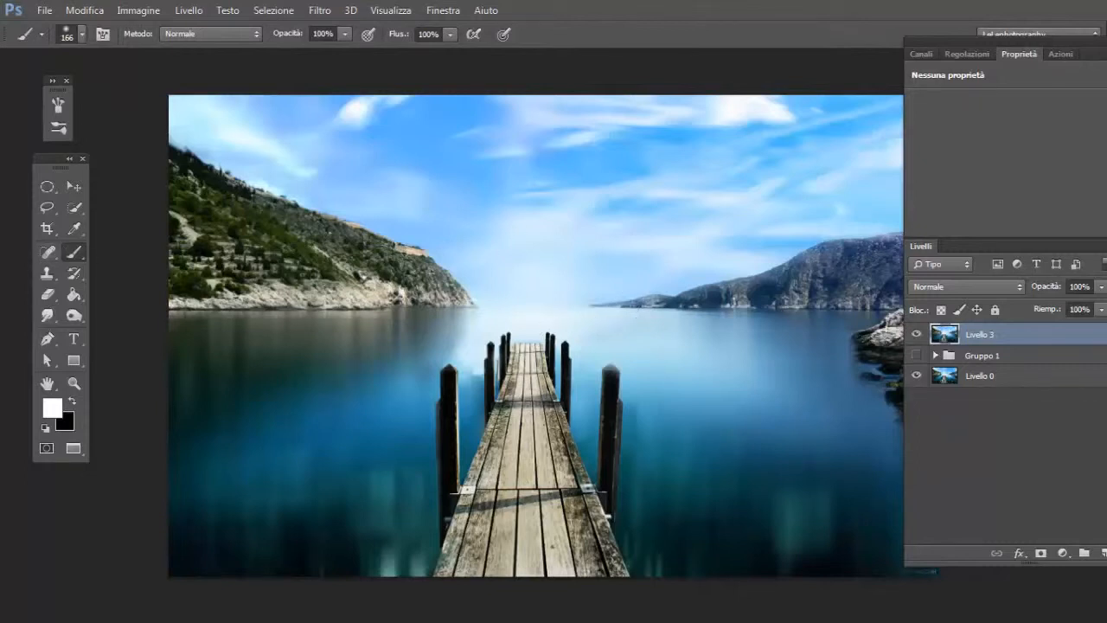
click(1103, 554)
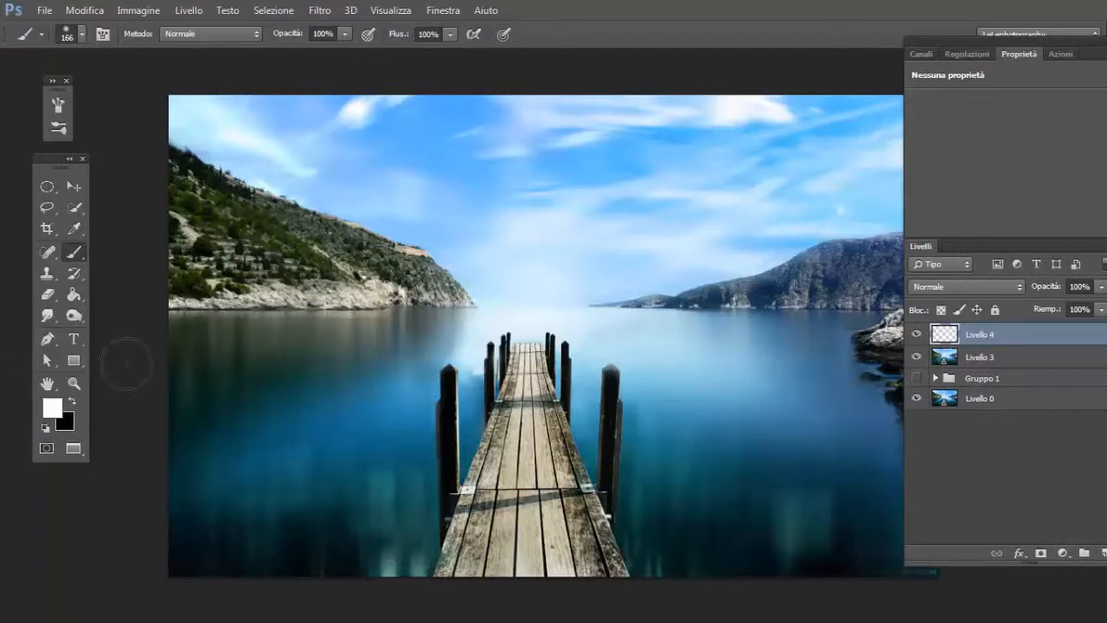
click(699, 362)
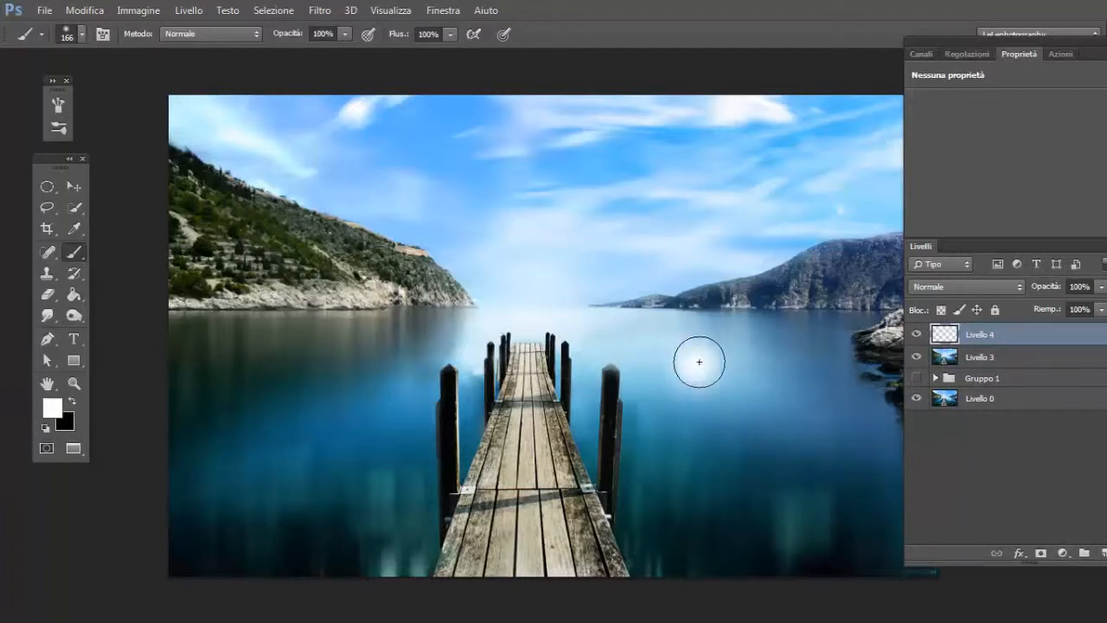
key(ctrl+t)
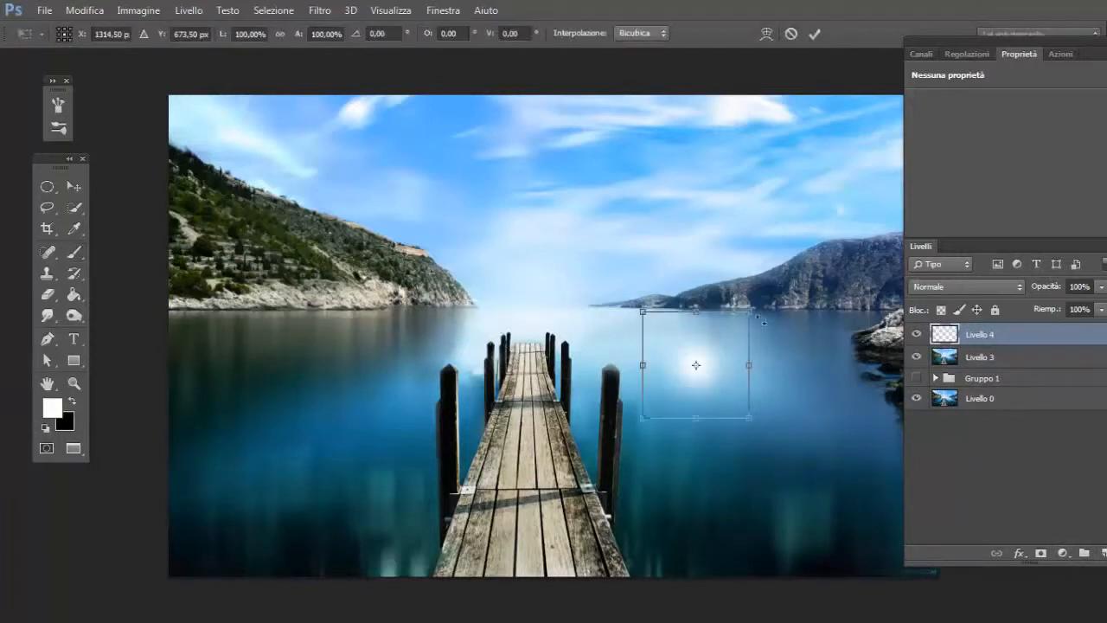
drag(777, 301, 853, 209)
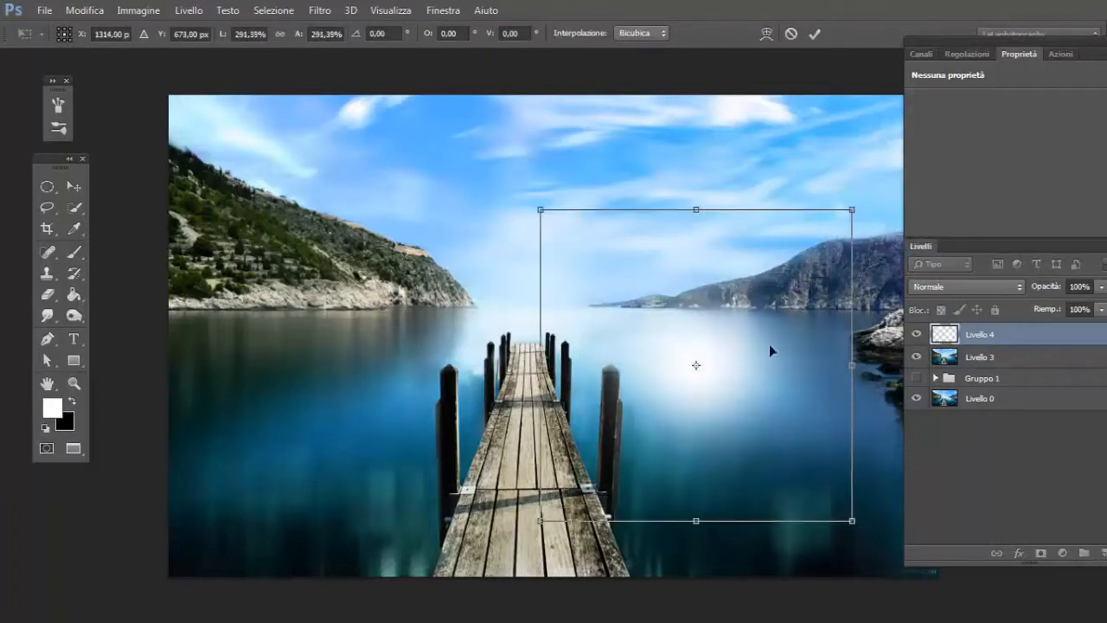
mouse_move(745, 372)
mouse_down()
mouse_move(615, 316)
mouse_move(638, 312)
mouse_up()
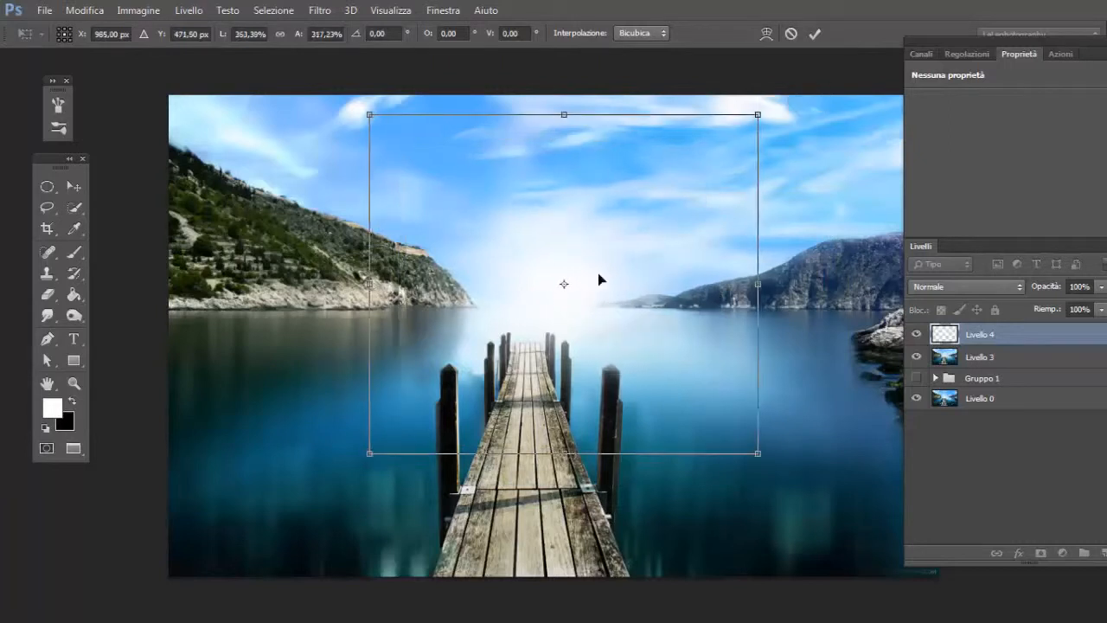
key(b)
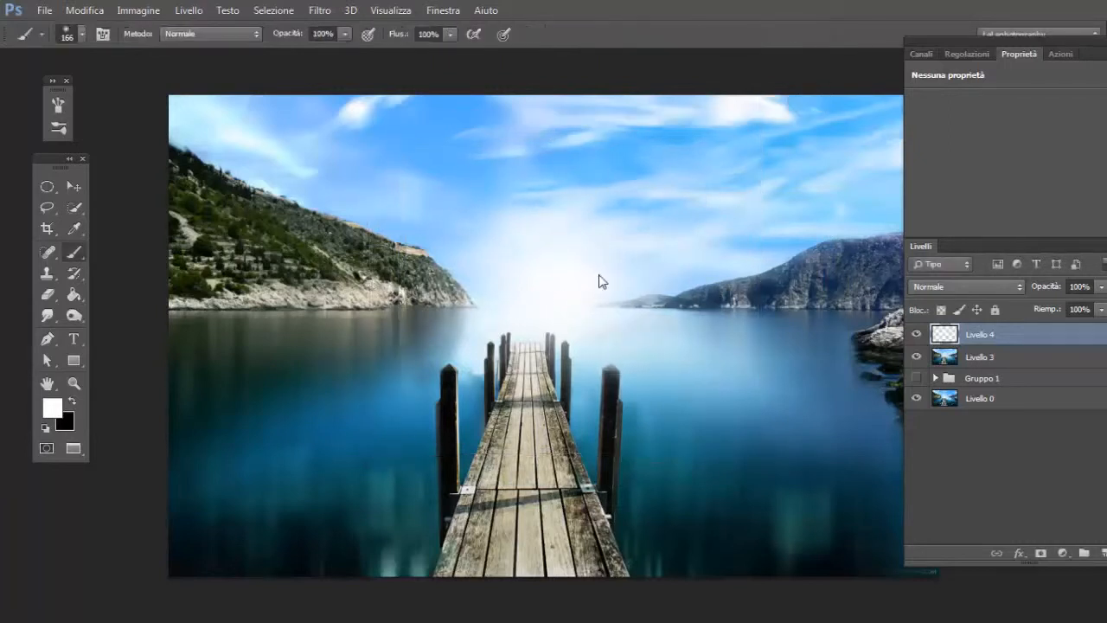
Enlarge the Livello 4 glow further and duplicate that layer twice.
click(916, 335)
click(916, 335)
key(ctrl+t)
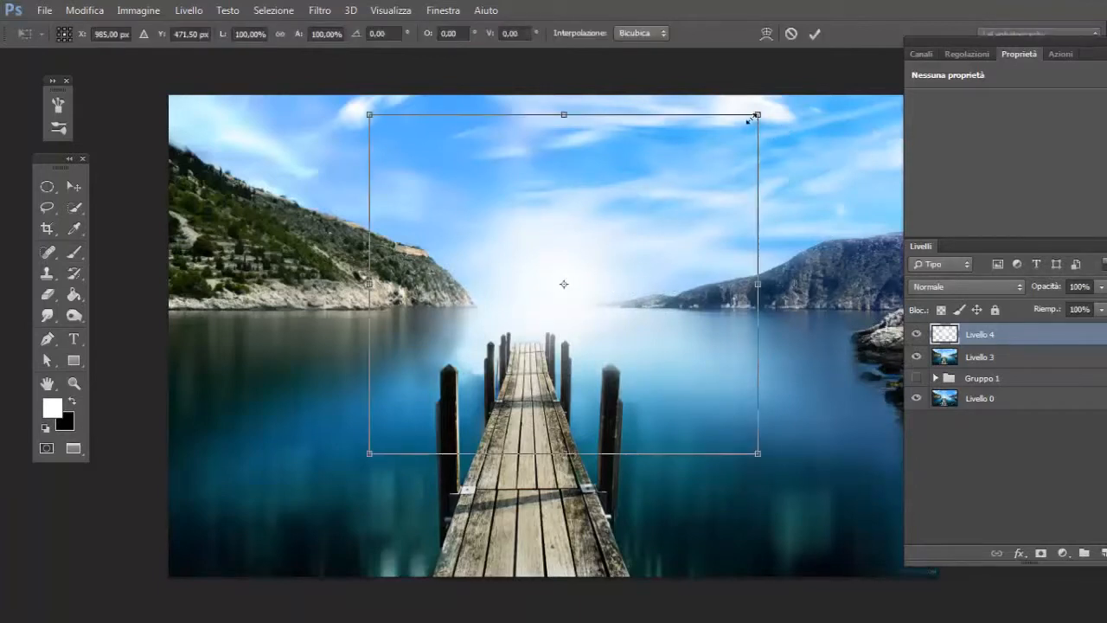
drag(754, 117, 882, 97)
key(Escape)
key(ctrl+j)
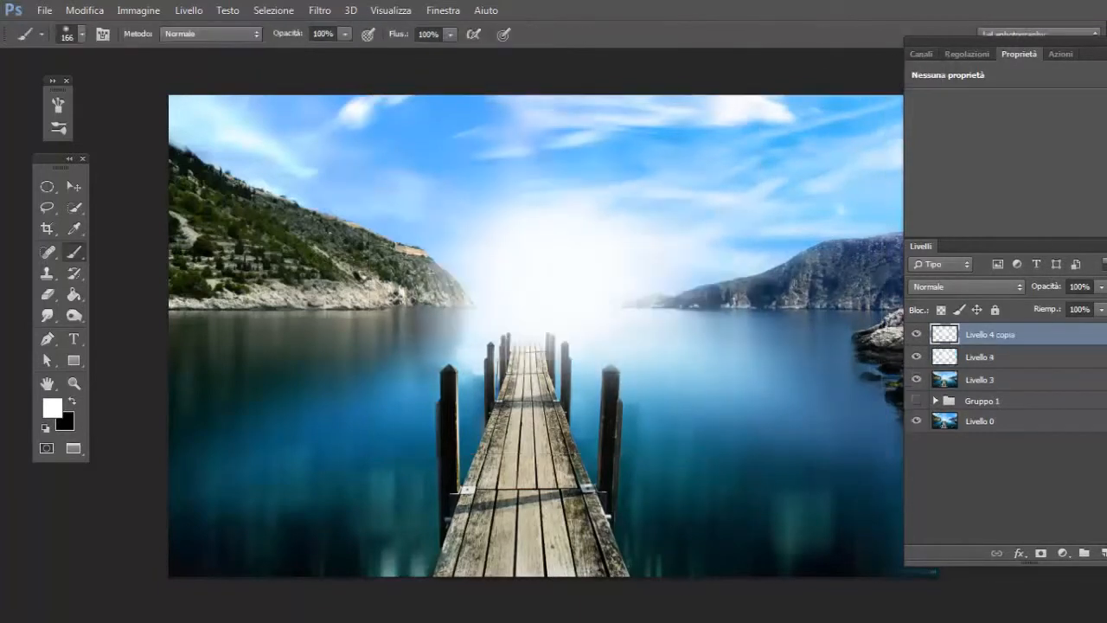
key(ctrl+j)
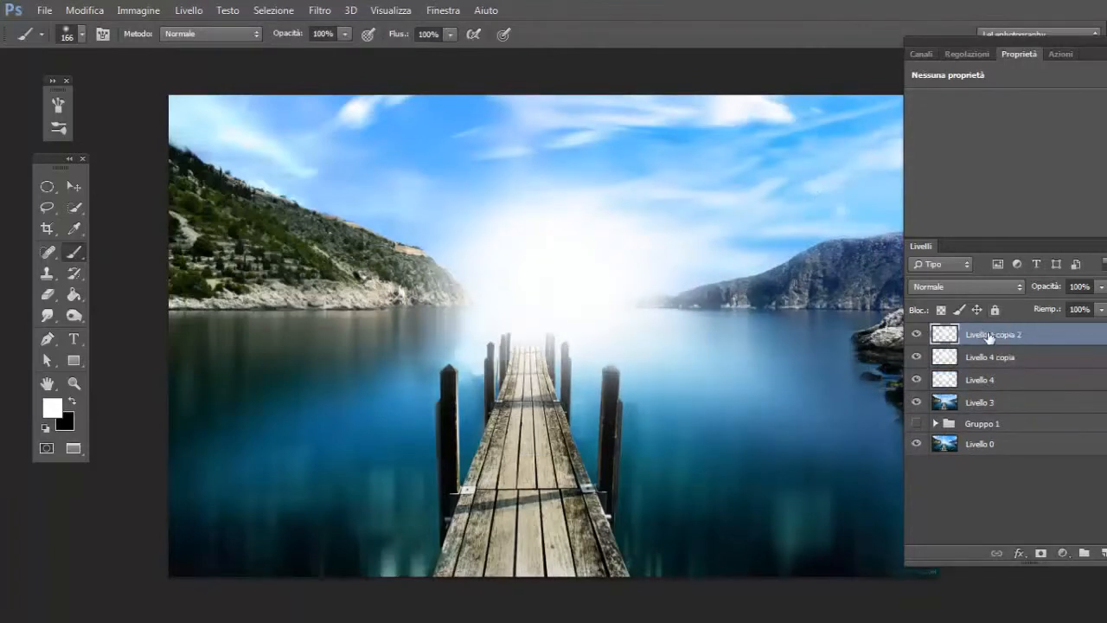
Enlarge the Livello 4 copia 2 glow so it spreads over the horizon and the far end of the pier.
key(ctrl+t)
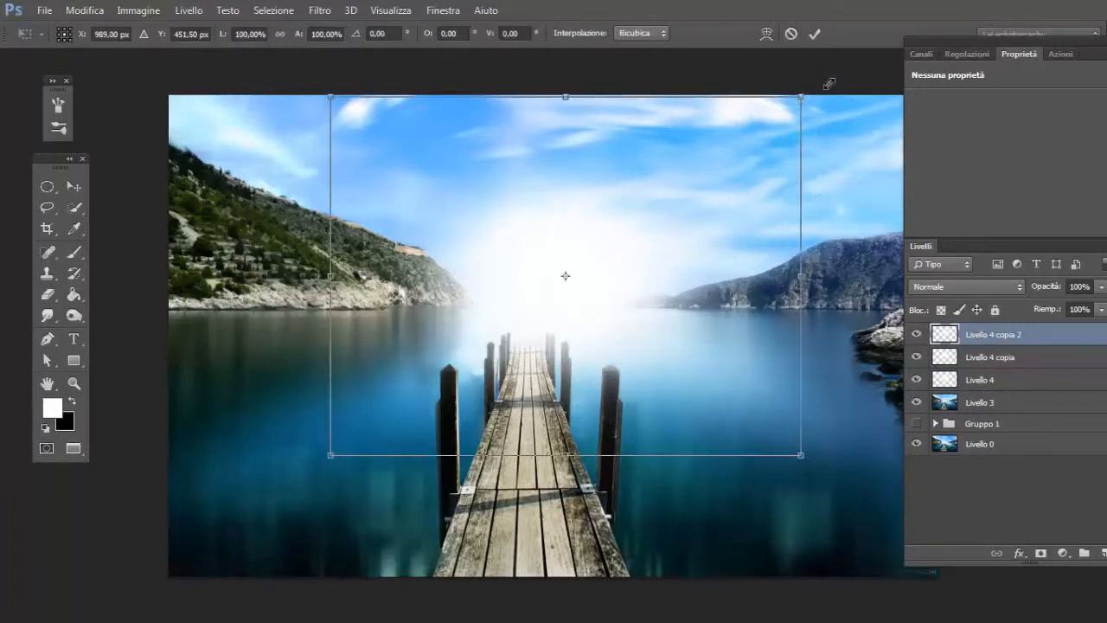
drag(802, 97, 921, 50)
scroll(462, 355, down, 5)
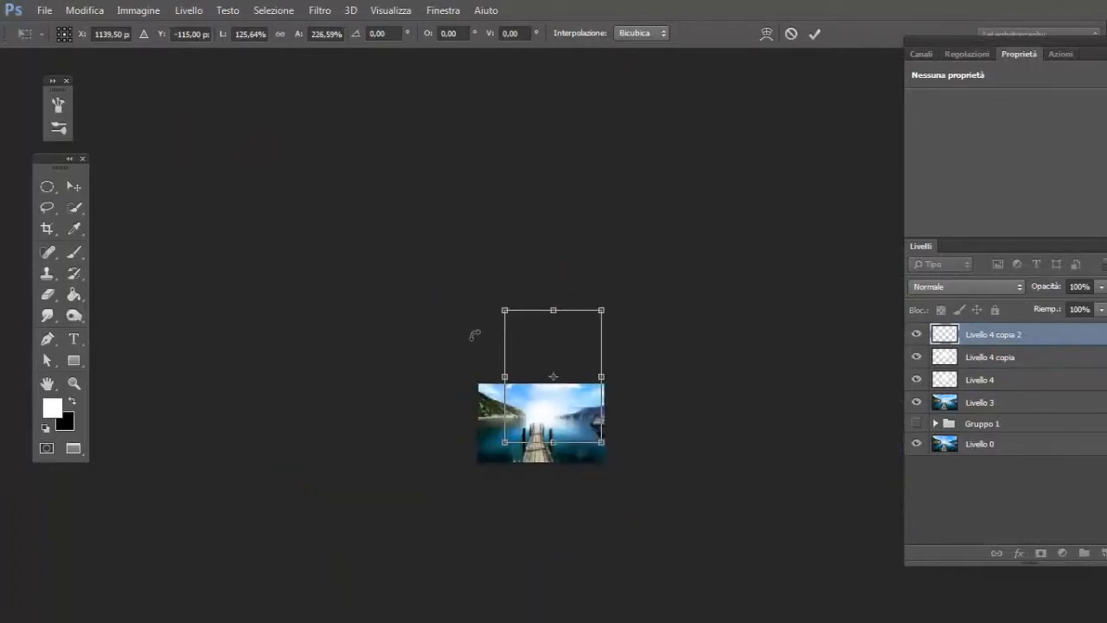
key(ctrl+z)
scroll(542, 426, up, 5)
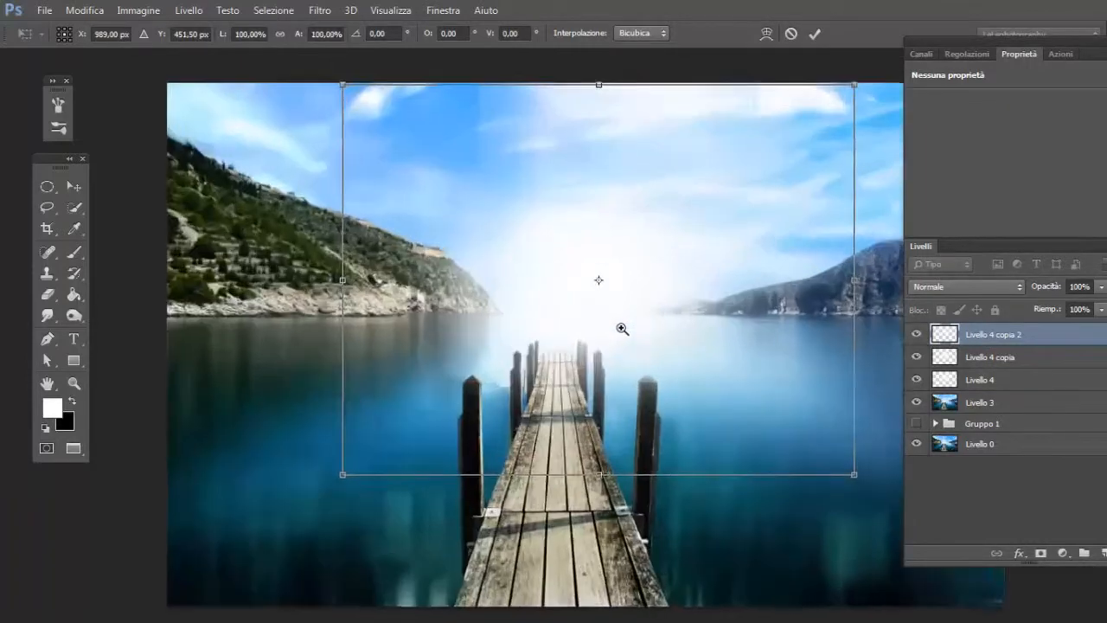
scroll(622, 329, down, 3)
drag(747, 413, 900, 537)
key(Return)
key(b)
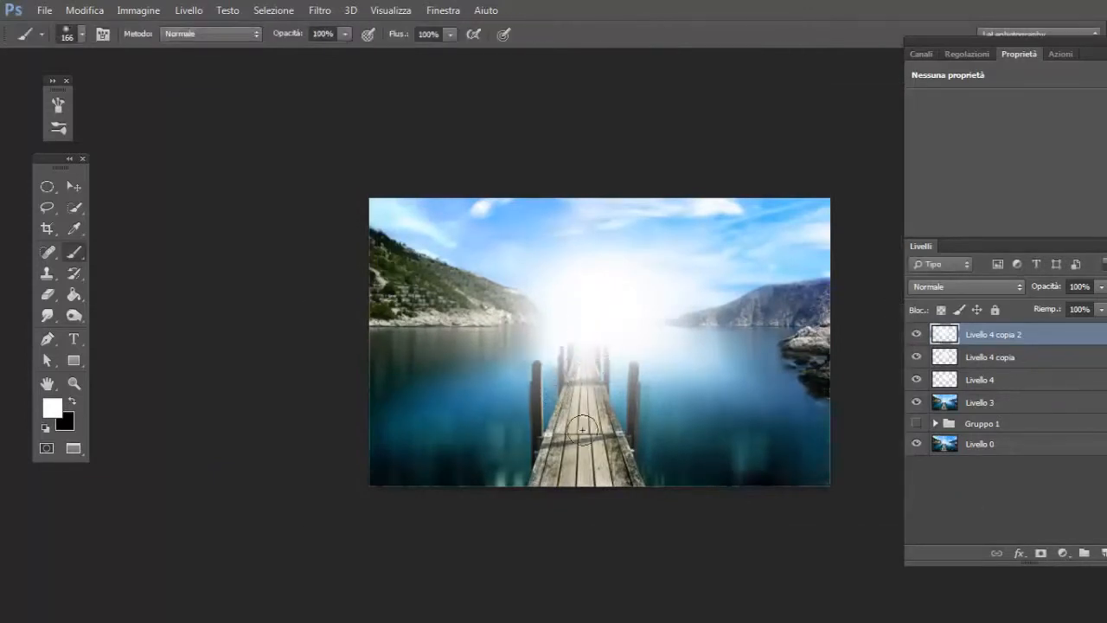
Lower the opacity of Livello 4 copia 2 to 74% and group the three glow layers.
click(1001, 356)
click(1011, 335)
drag(1052, 286, 1029, 290)
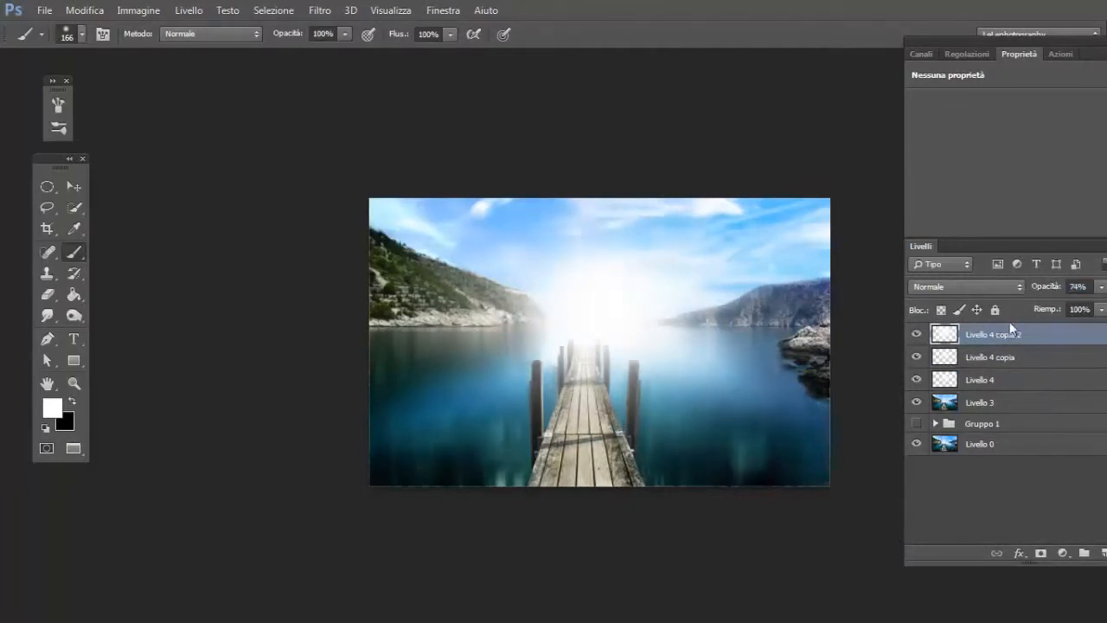
click(1089, 286)
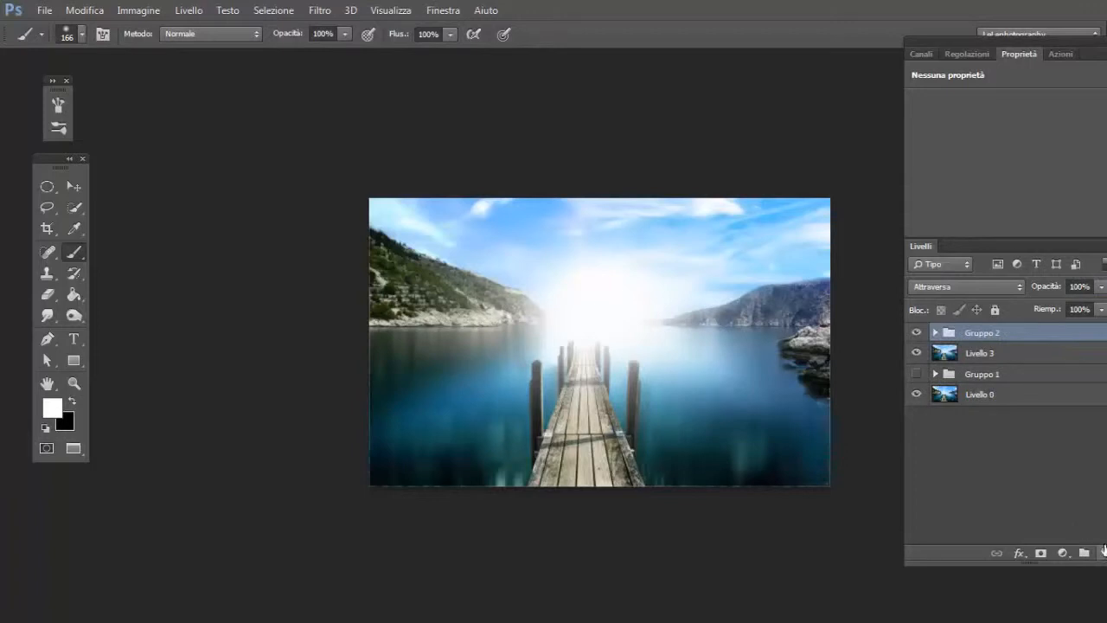
Merge everything visible into a new layer above the glow group.
click(1103, 552)
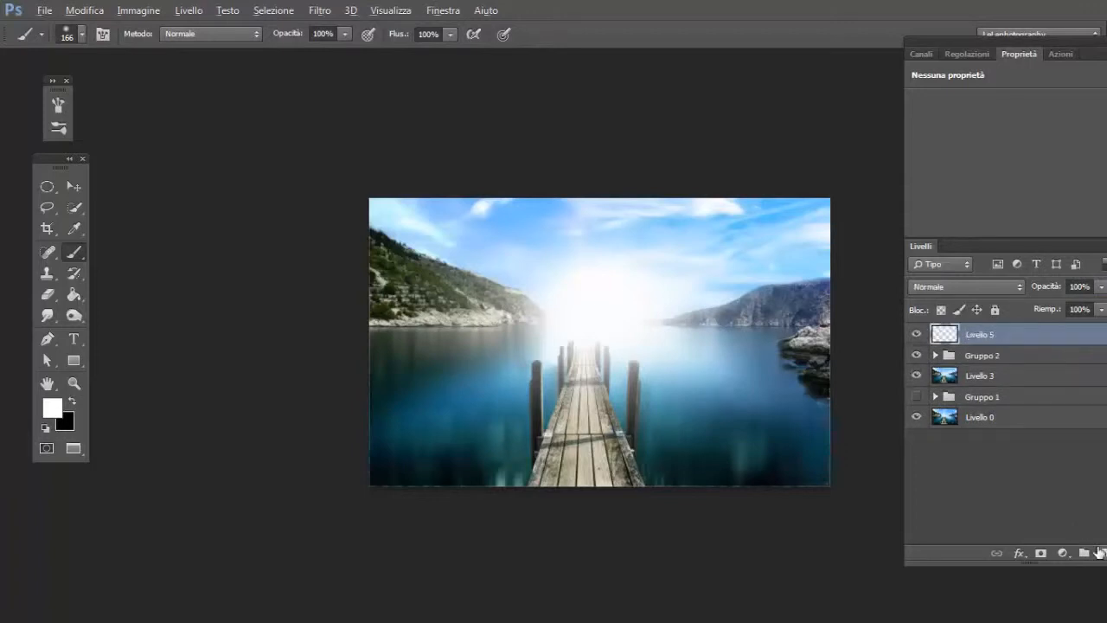
key(ctrl+shift+alt+e)
Warm the merged layer in Camera Raw with Temperatura +100 and Tinta +100.
key(ctrl+shift+a)
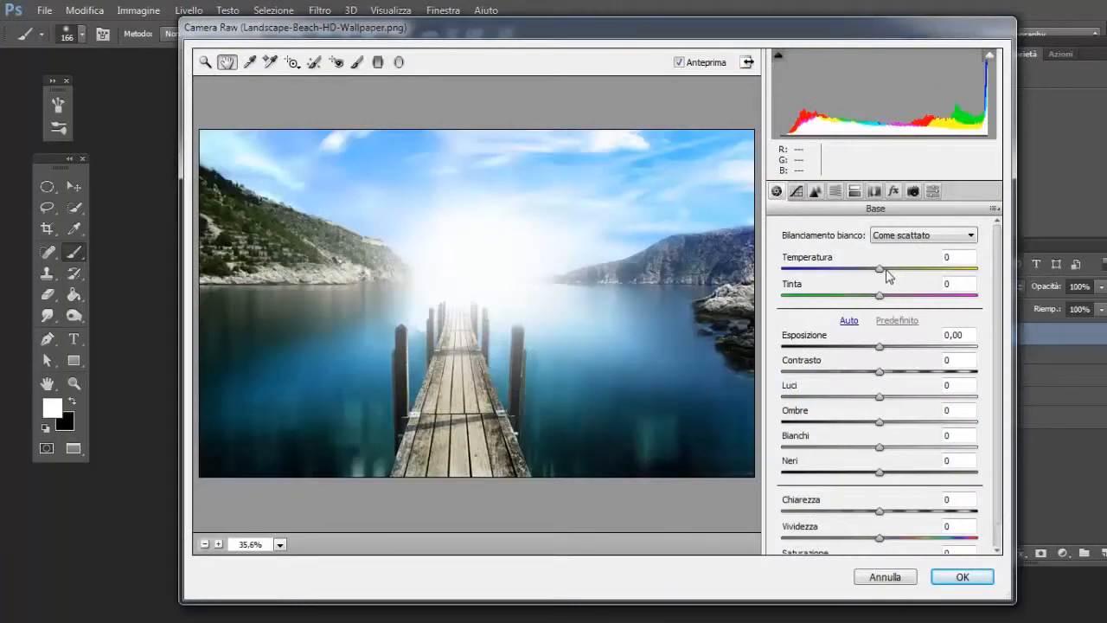
drag(880, 270, 999, 279)
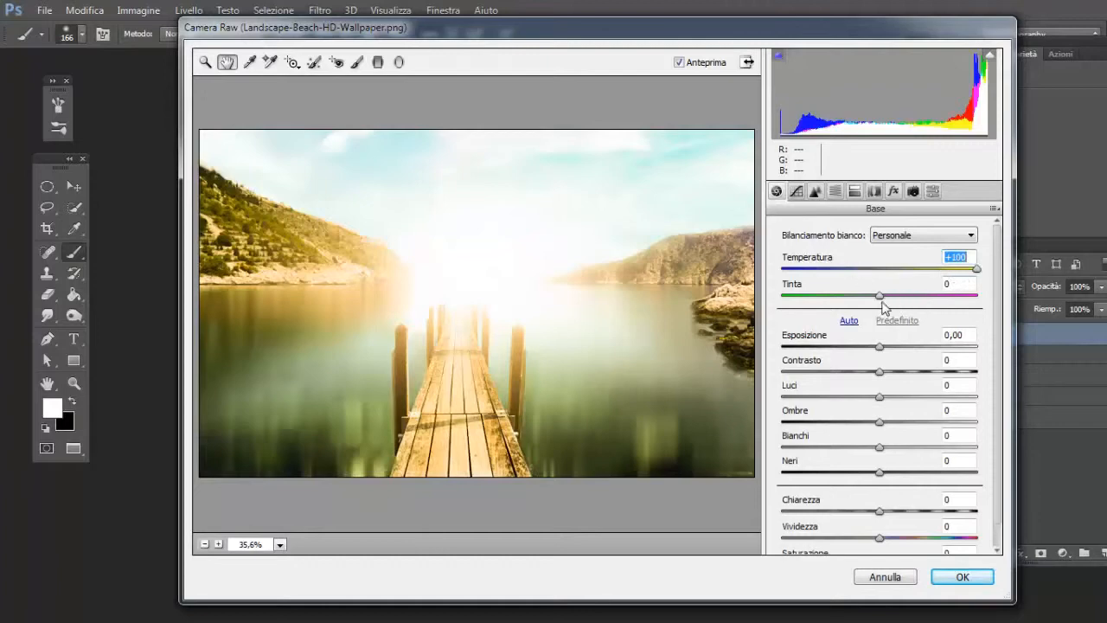
drag(879, 296, 1020, 311)
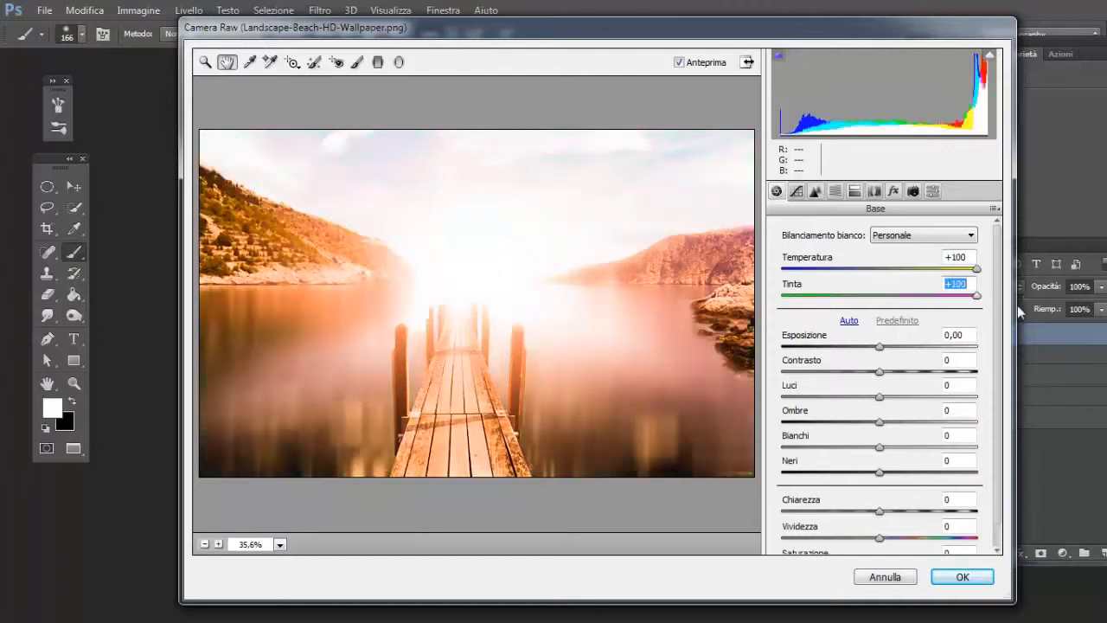
Set the Camera Raw parametric tone curve to Luci +29, Colori chiari +11, Colori scuri +8 and Ombre -13.
click(797, 191)
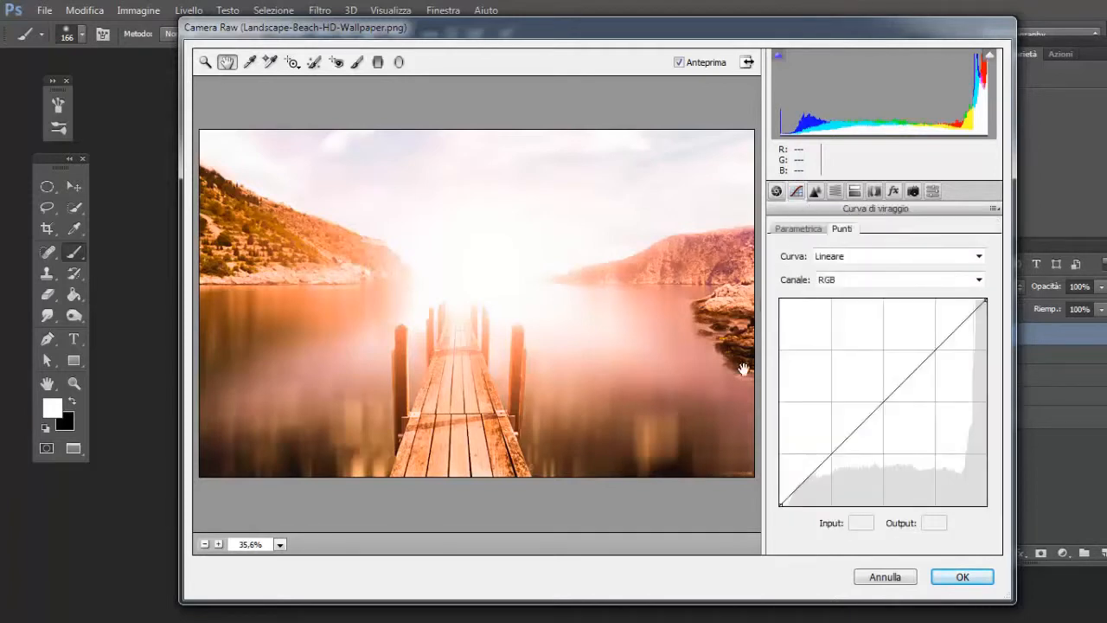
click(800, 230)
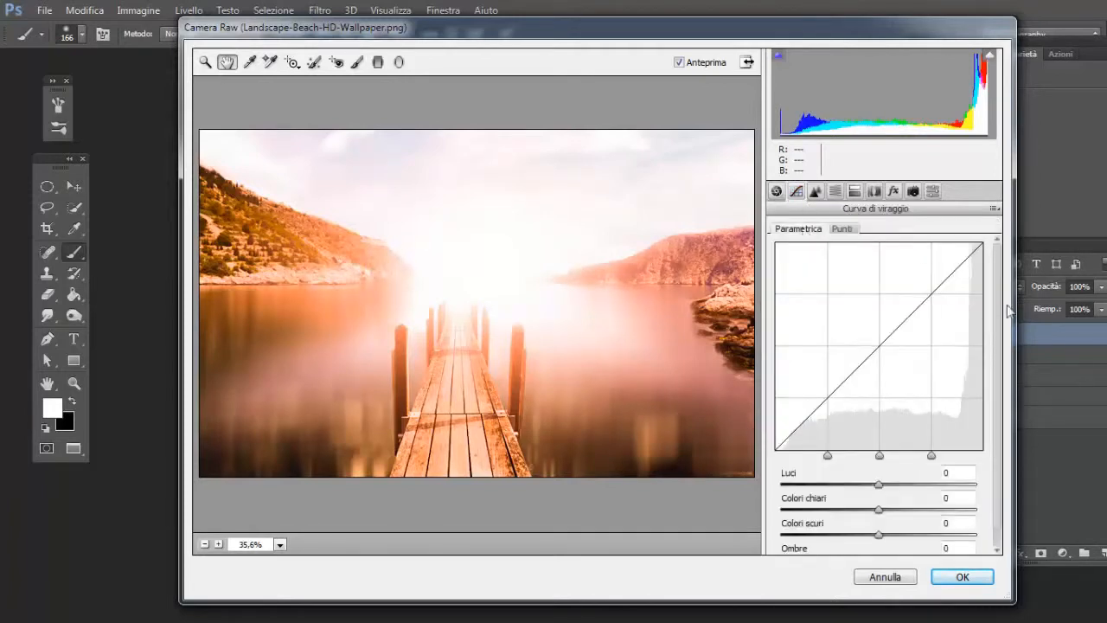
drag(994, 296, 990, 353)
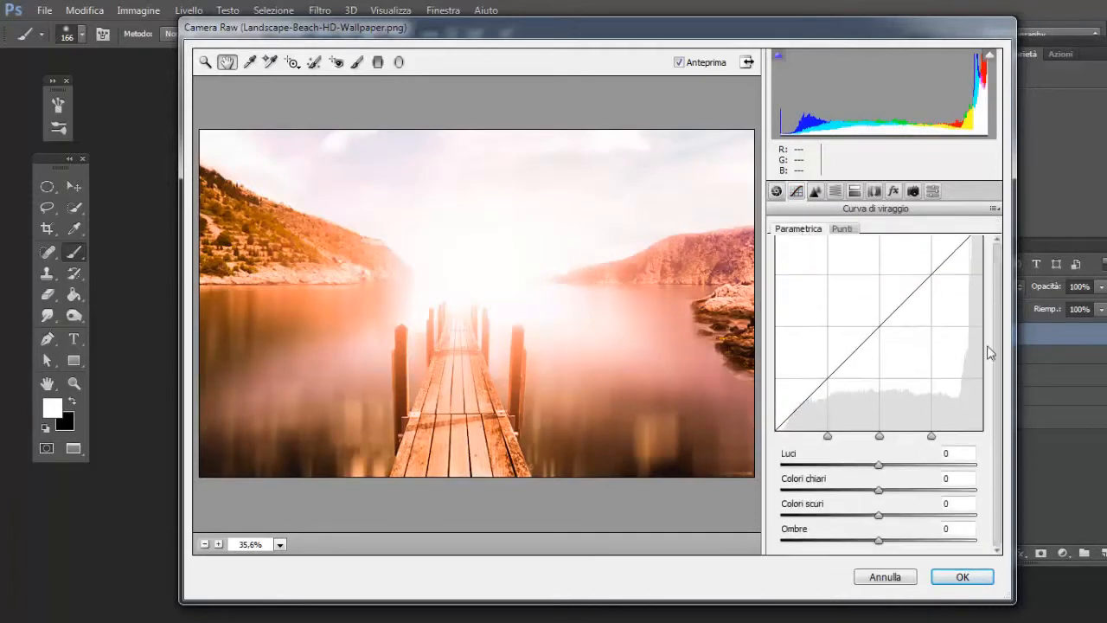
click(965, 450)
text(29)
key(Tab)
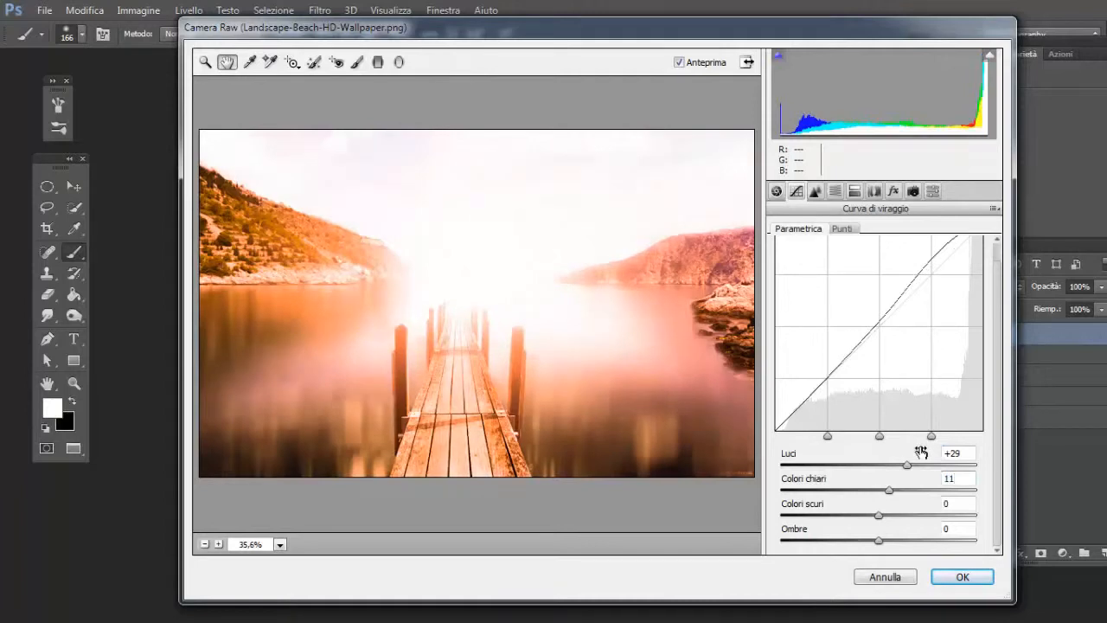
key(Tab)
text(8)
key(Tab)
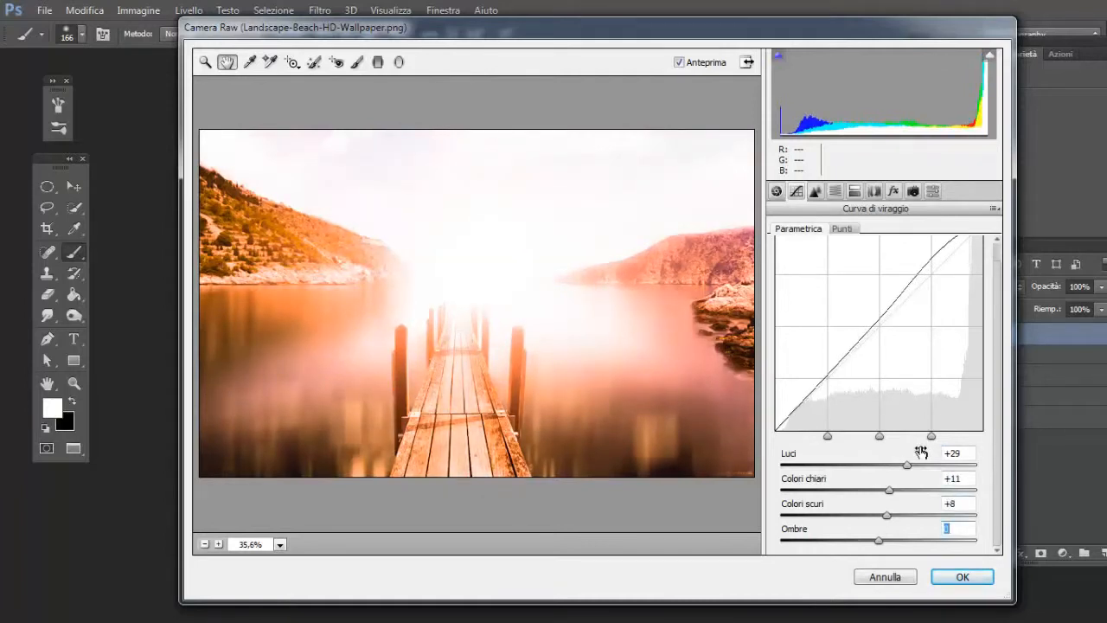
text(-13)
key(Tab)
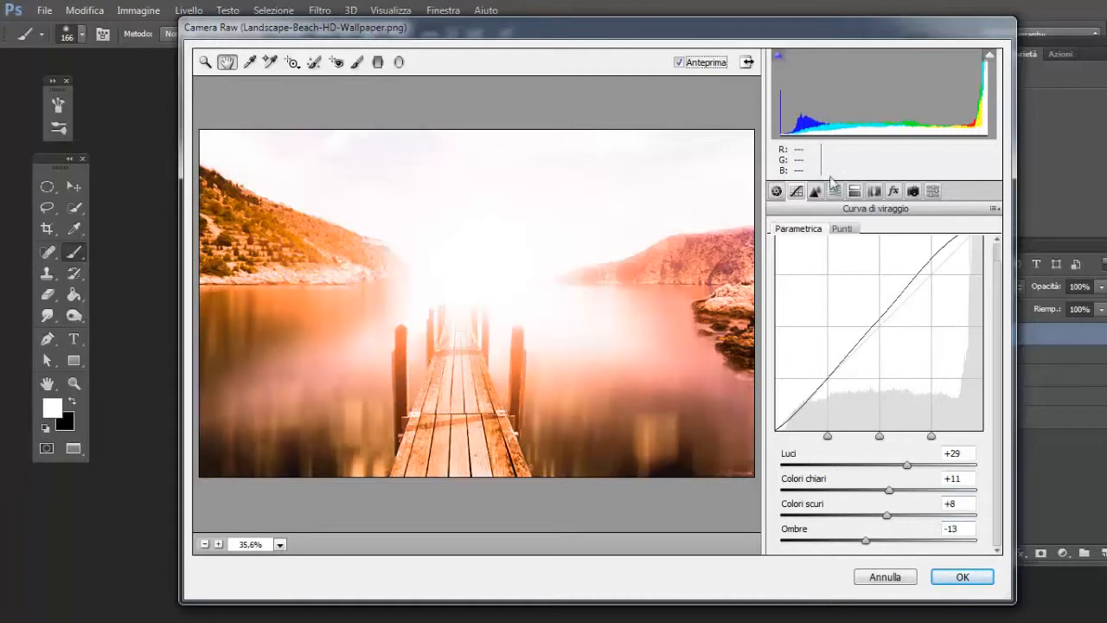
Set the Camera Raw basic adjustments to Esposizione -2,65 and Contrasto +7.
click(777, 190)
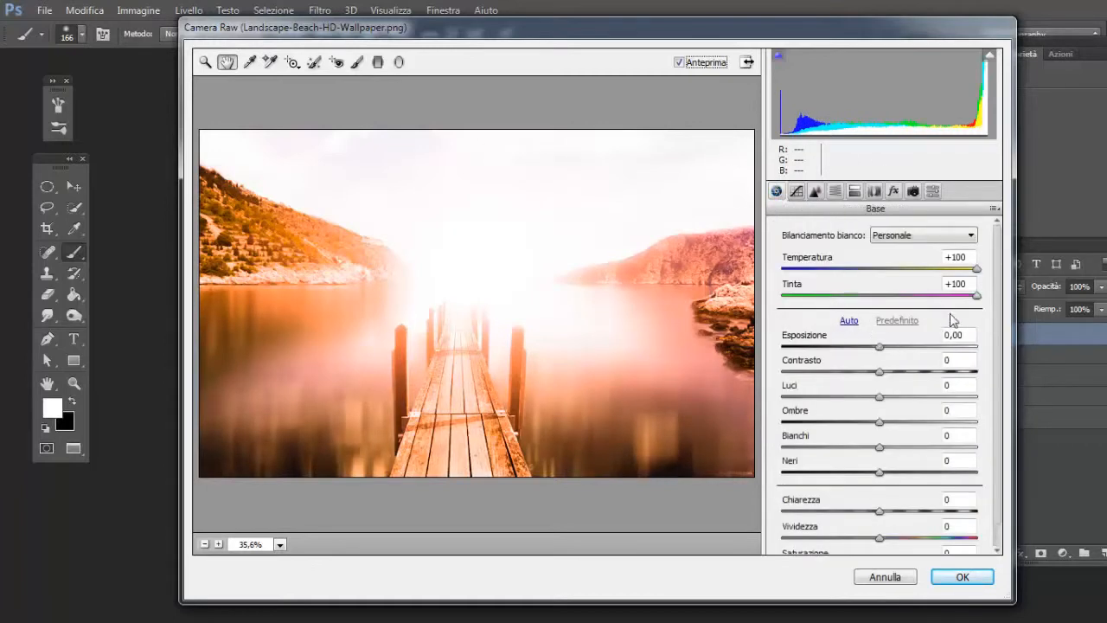
click(959, 359)
click(972, 335)
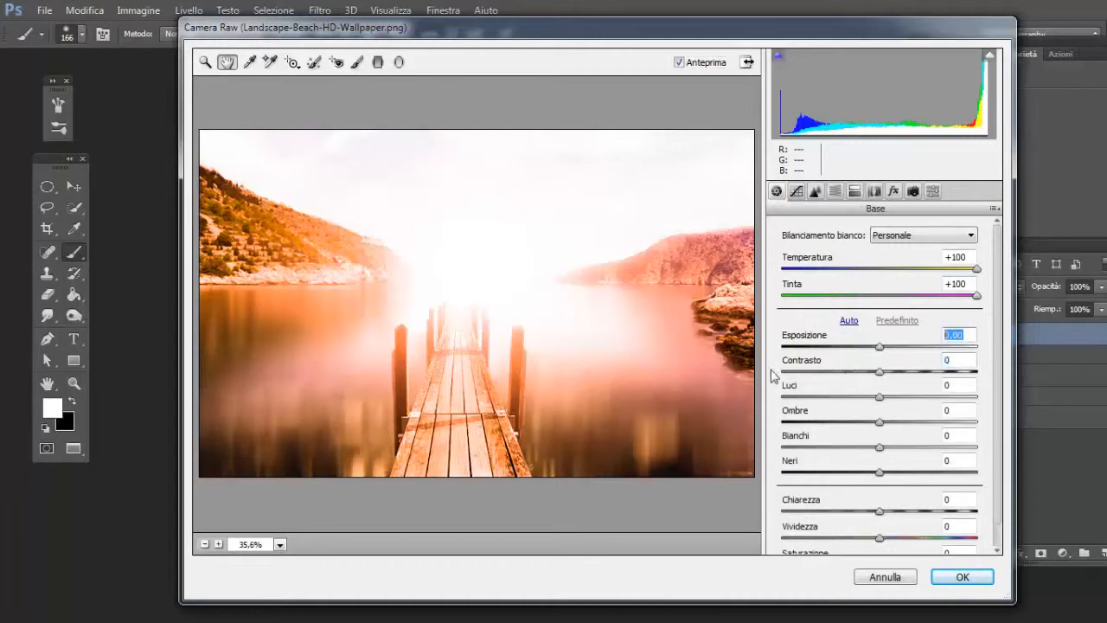
text(2)
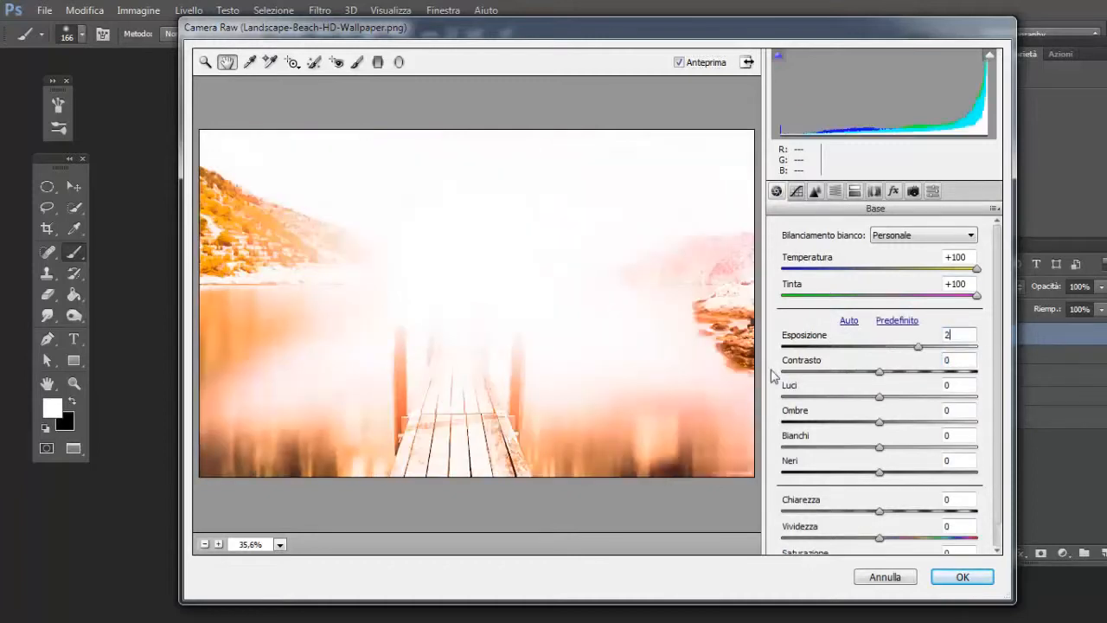
key(BackSpace)
text(-)
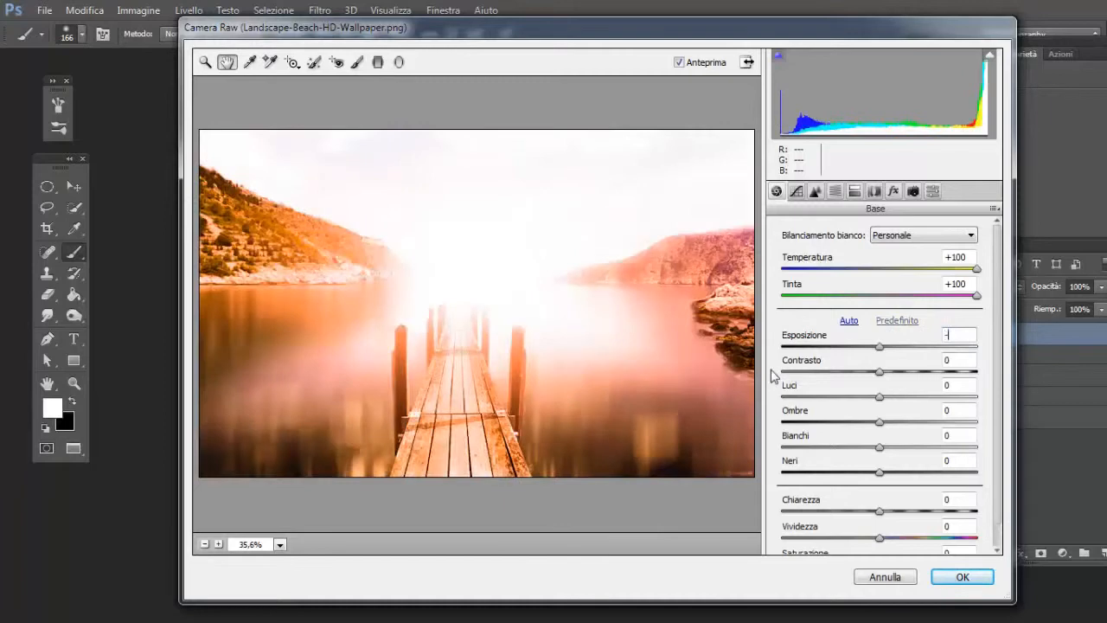
text(2,65)
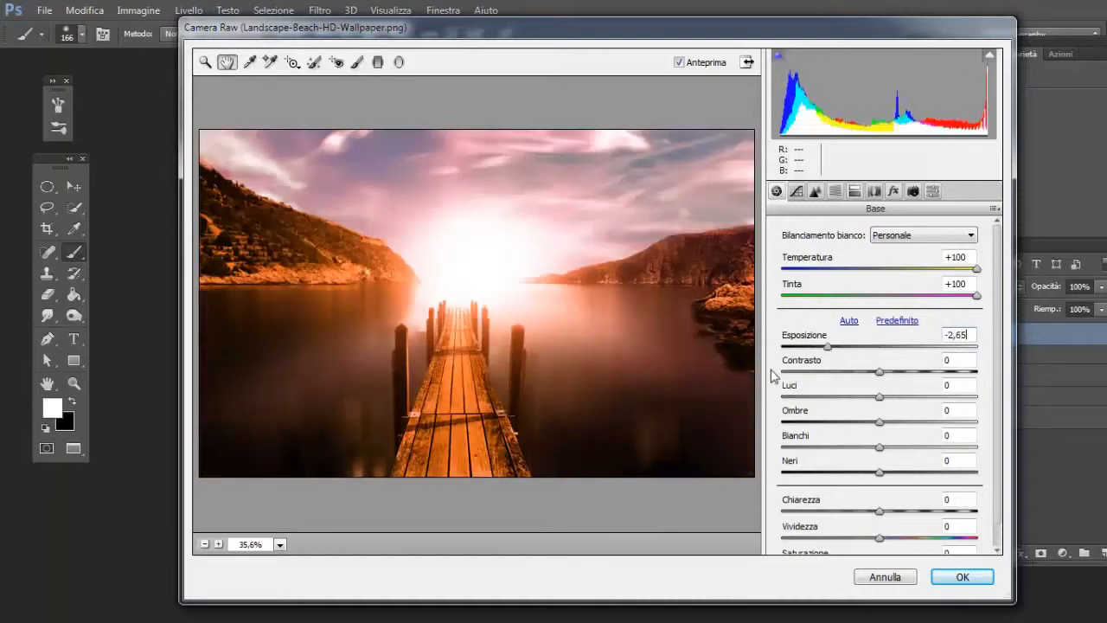
key(Tab)
text(7)
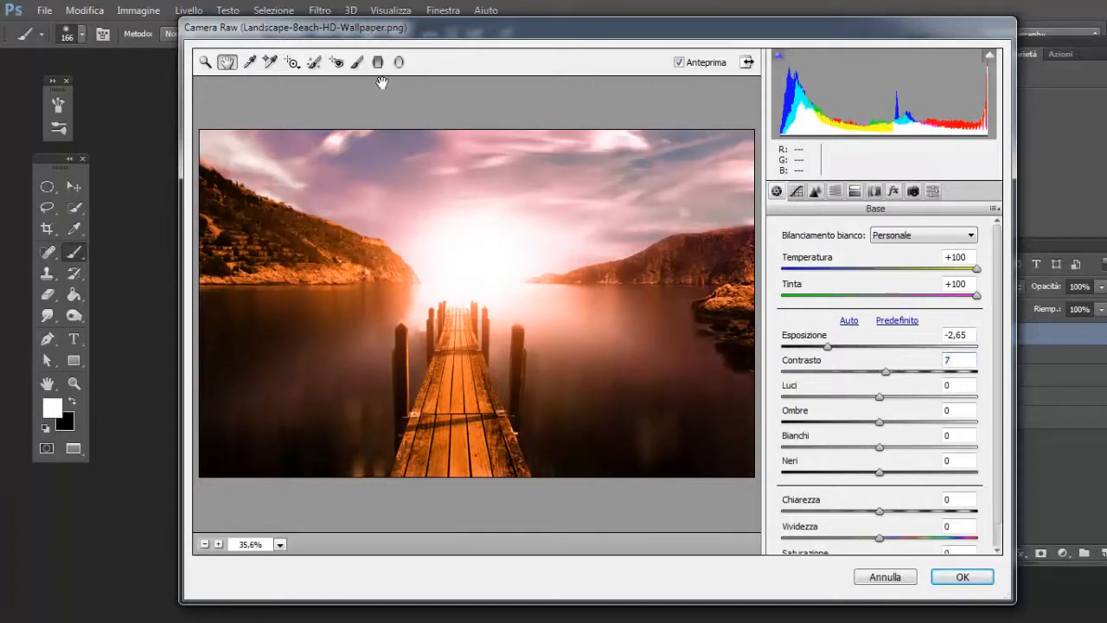
Darken the surroundings of the horizon glow with a wide radial filter at Esposizione -2,65 and Contrasto -73, and hide its overlay.
click(402, 64)
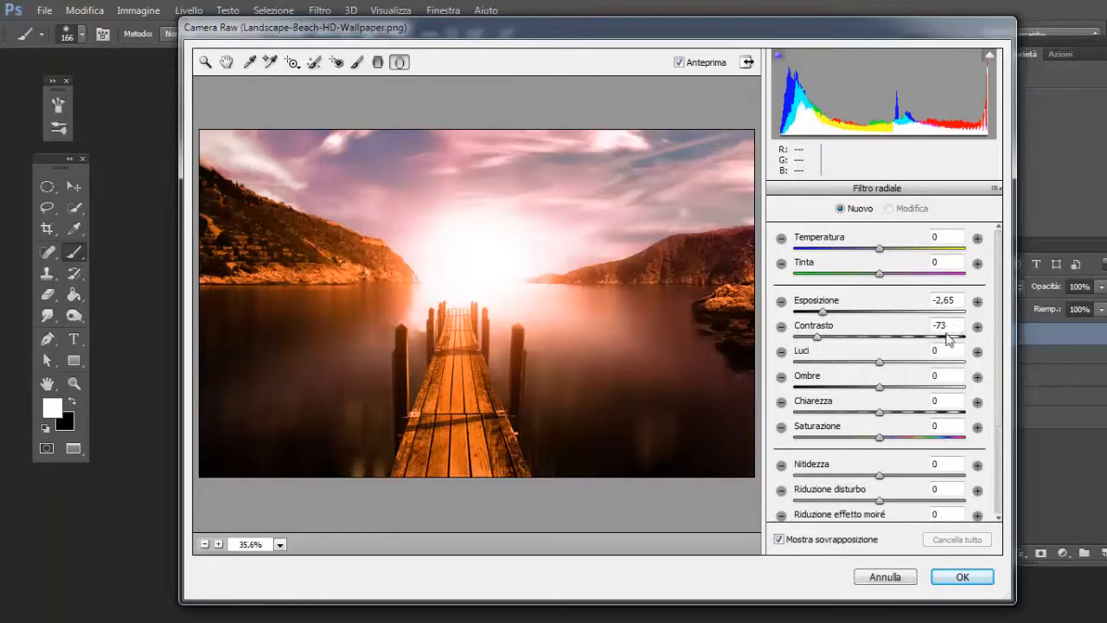
drag(388, 197, 528, 320)
drag(391, 197, 488, 254)
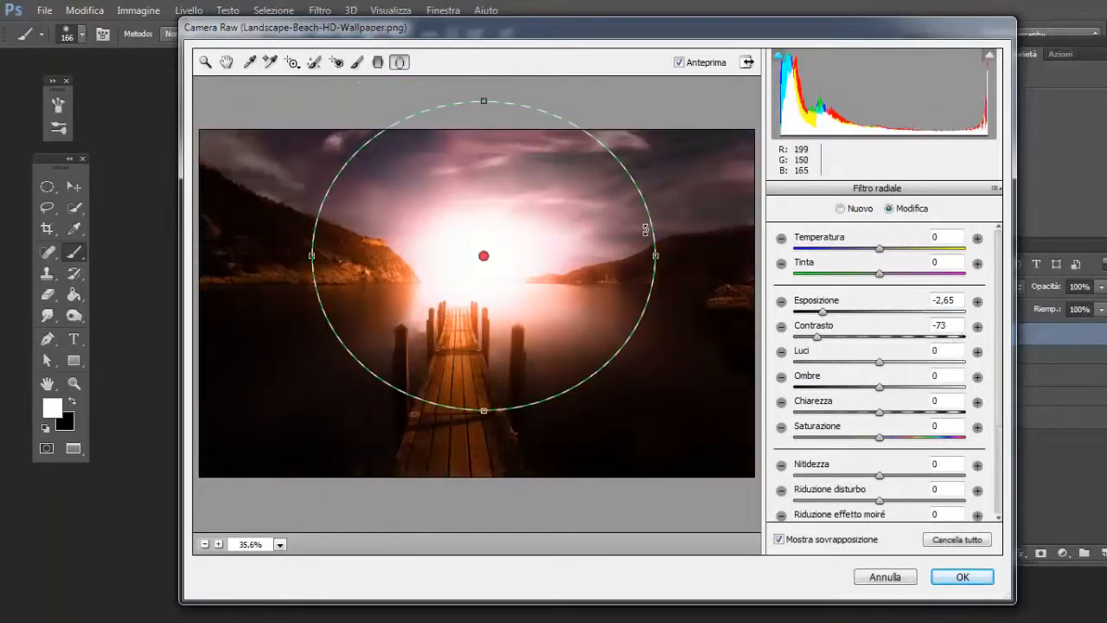
drag(657, 251, 724, 254)
key(v)
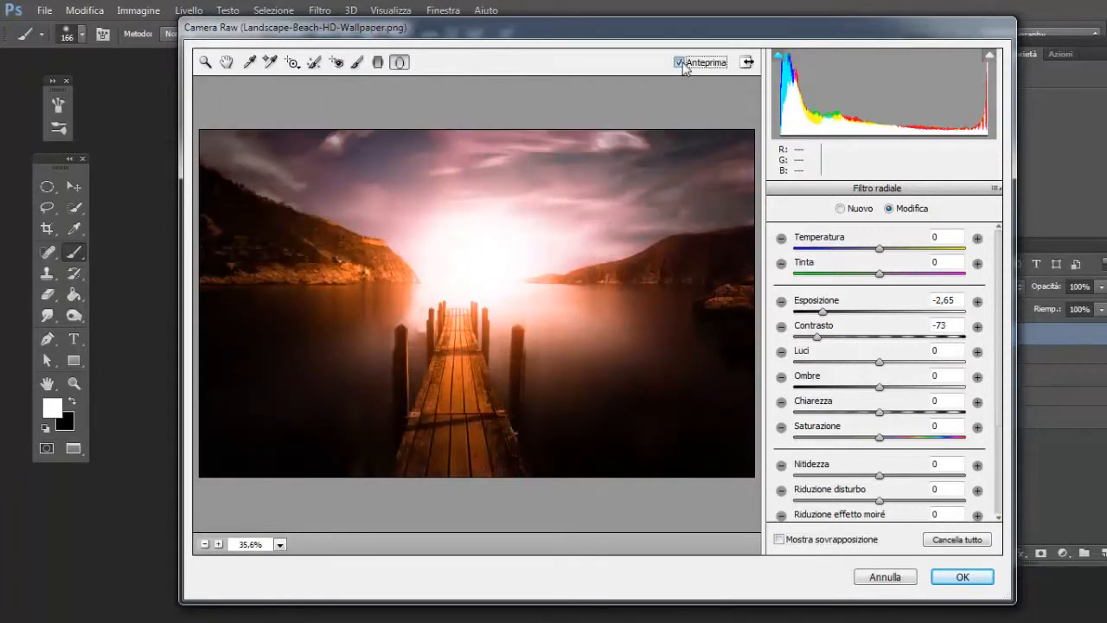
Compare the image with and without the Camera Raw adjustments in the preview.
click(680, 62)
click(680, 62)
click(680, 63)
click(680, 62)
Shift the HSL hues to Rossi -5, Arancioni +59, Gialli -50 and Verdi -39.
key(h)
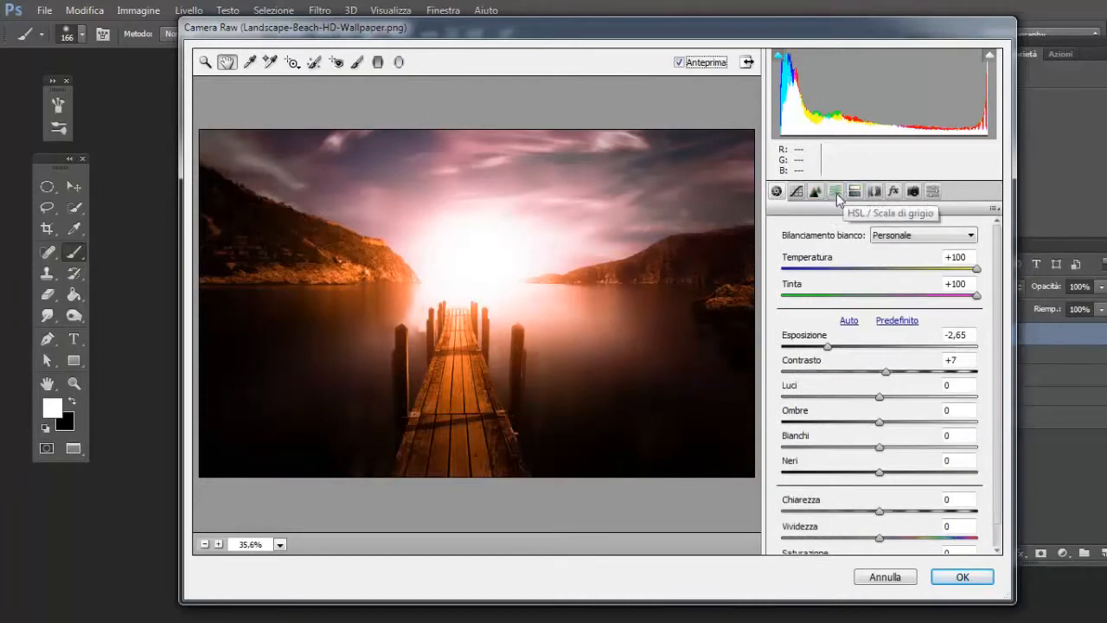
click(835, 191)
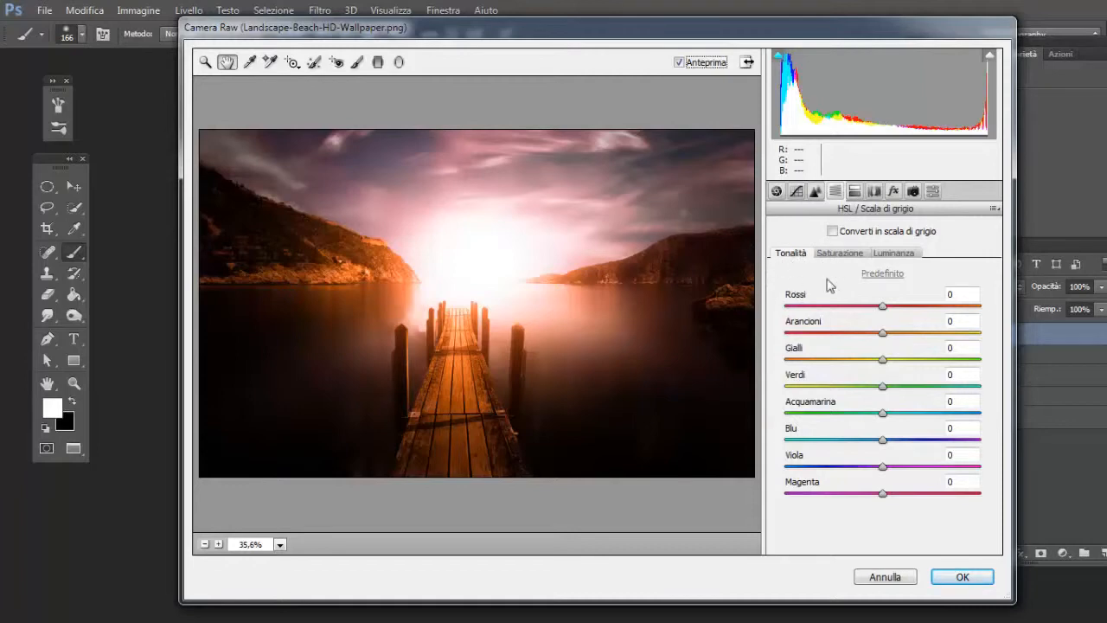
click(964, 294)
text(5)
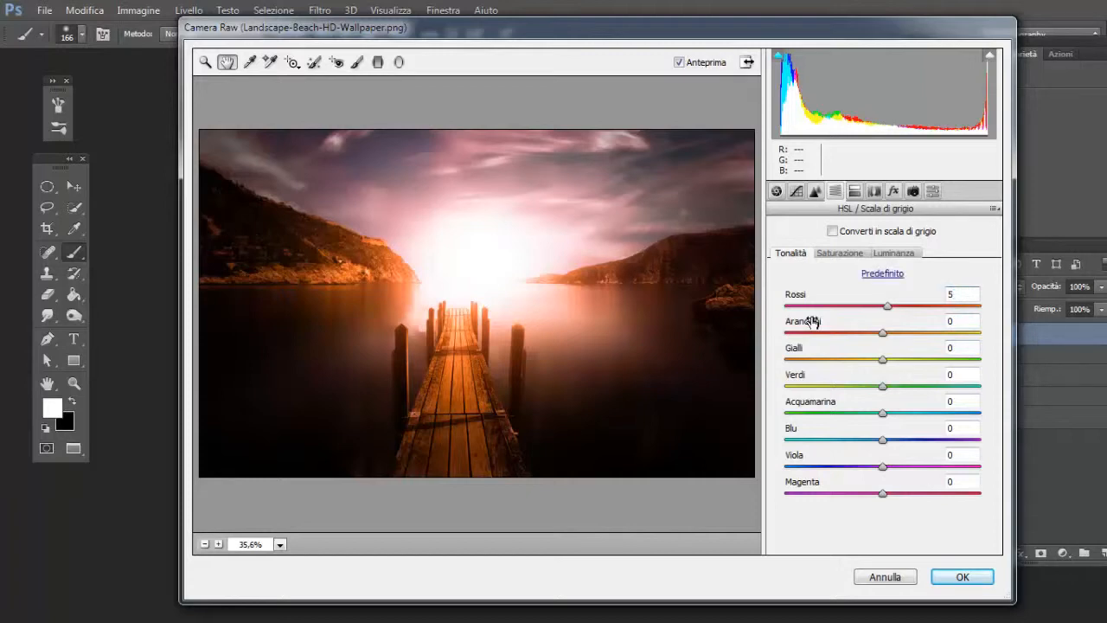
key(BackSpace)
text(-5)
key(Tab)
text(59)
key(Tab)
text(-50)
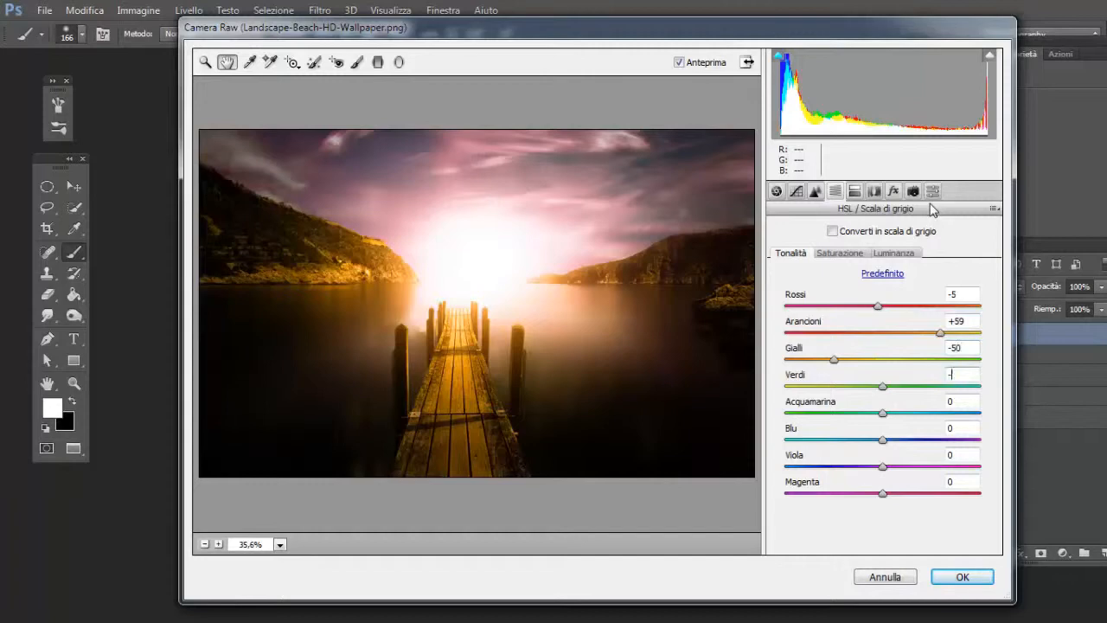
text(-39)
Split-tone the shadows with Tonalità 14 and Saturazione 21, and apply the Camera Raw filter.
click(854, 192)
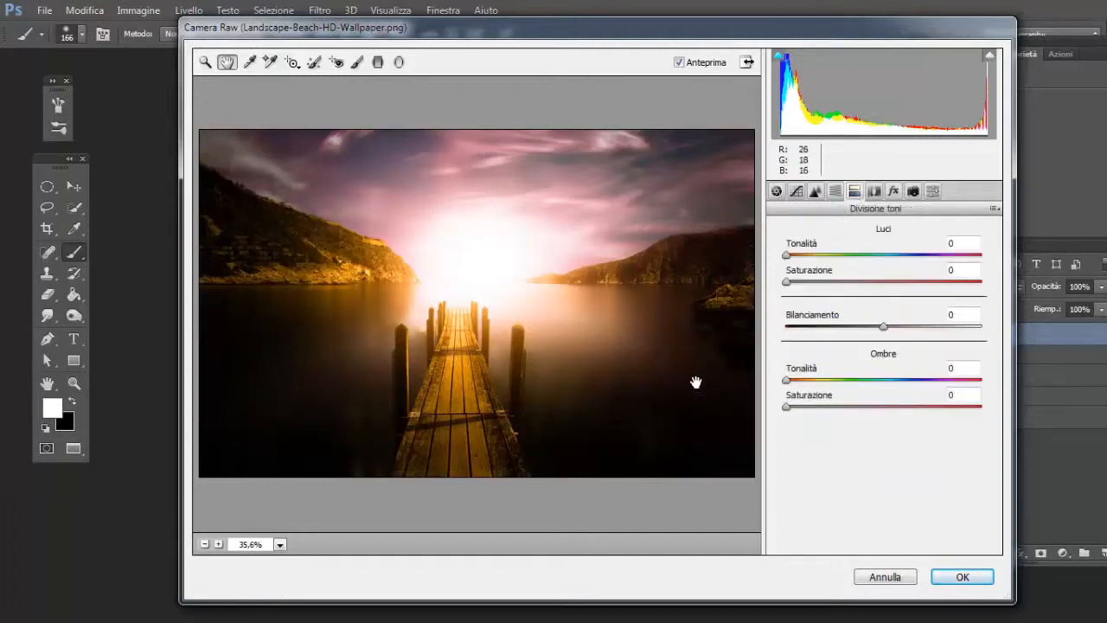
click(969, 368)
text(14)
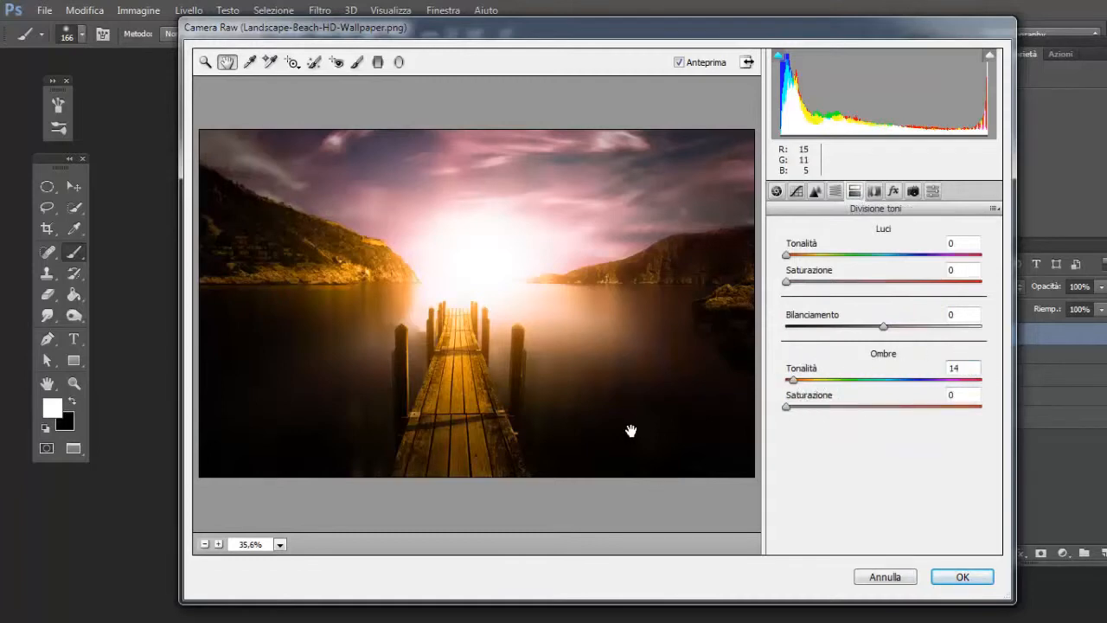
key(Tab)
text(21)
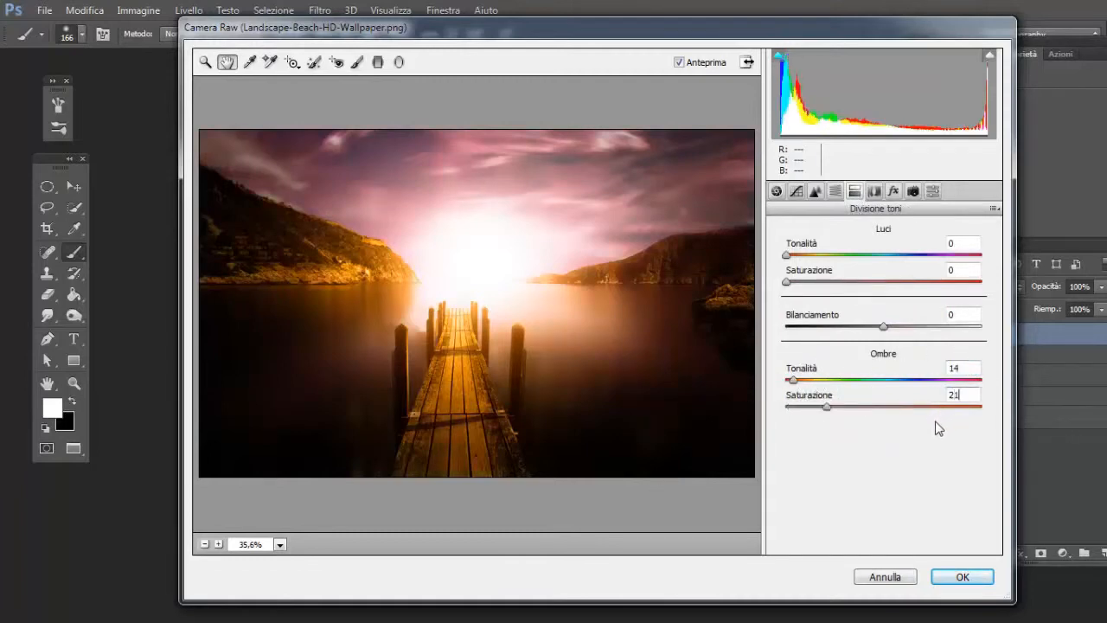
click(960, 576)
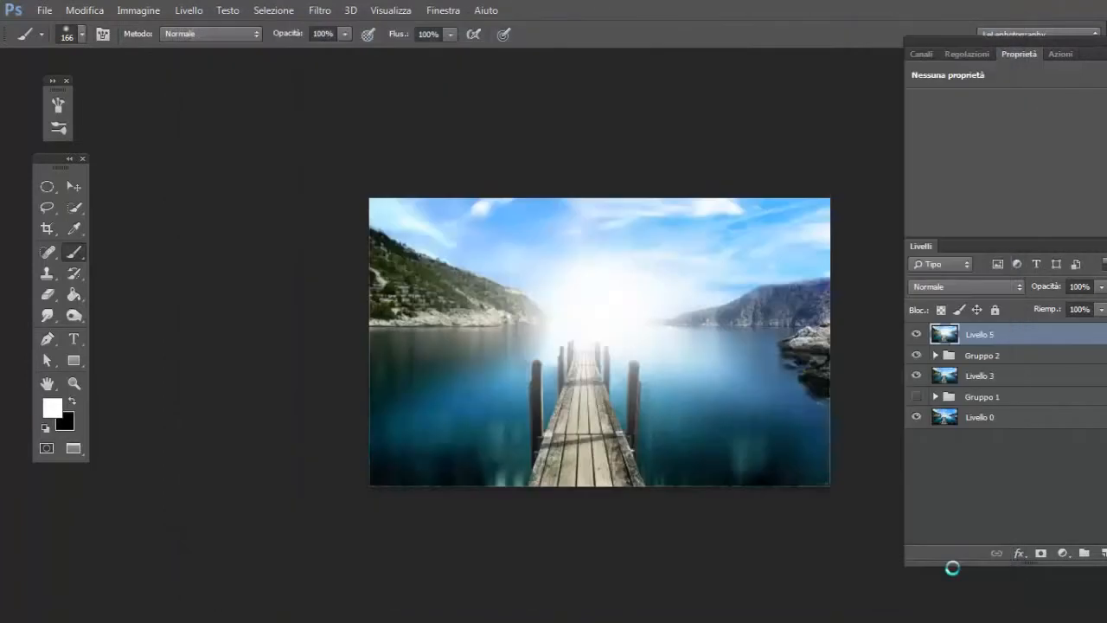
Compare the image with and without Livello 5 by toggling its visibility.
click(916, 335)
click(916, 335)
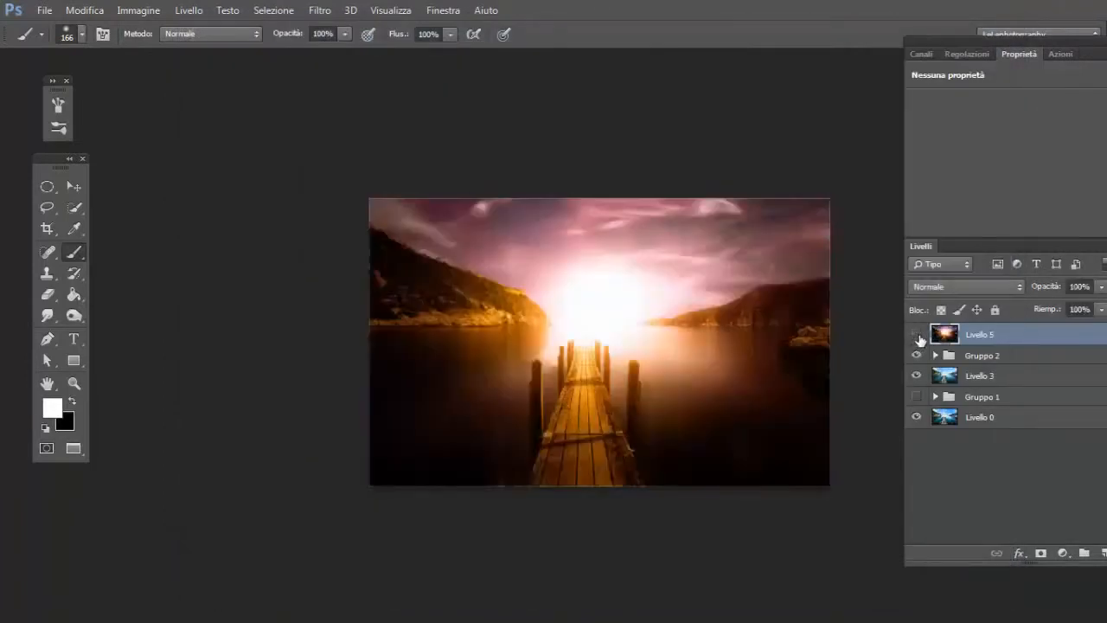
click(916, 335)
click(916, 335)
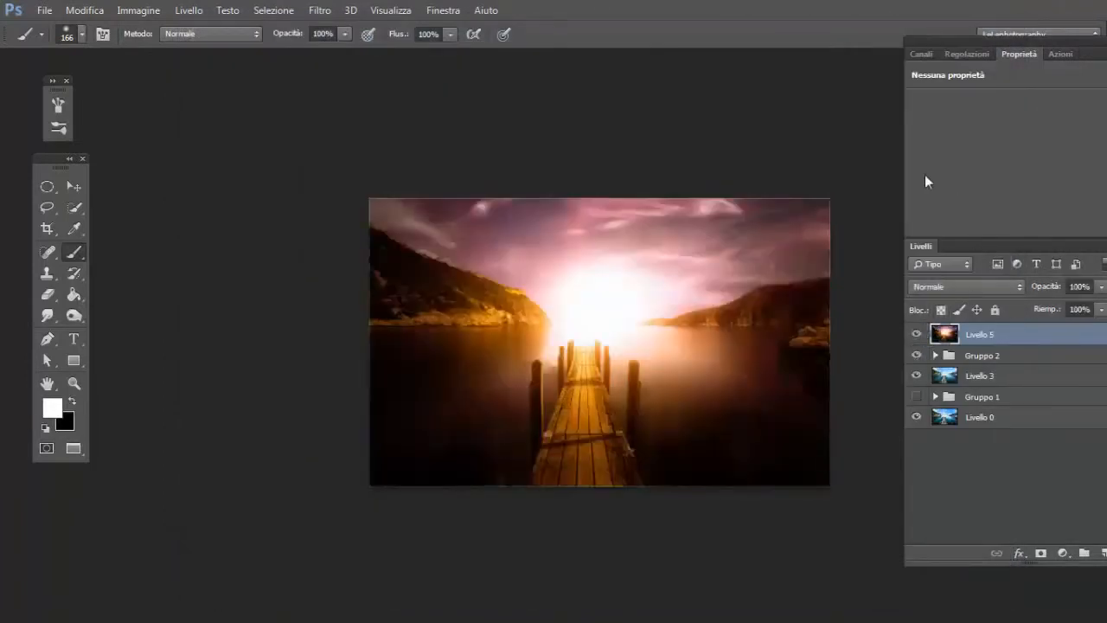
Add a gradient map adjustment layer using the Blu, Rosso, Giallo preset, blended in Moltiplica mode at 76% opacity.
click(969, 55)
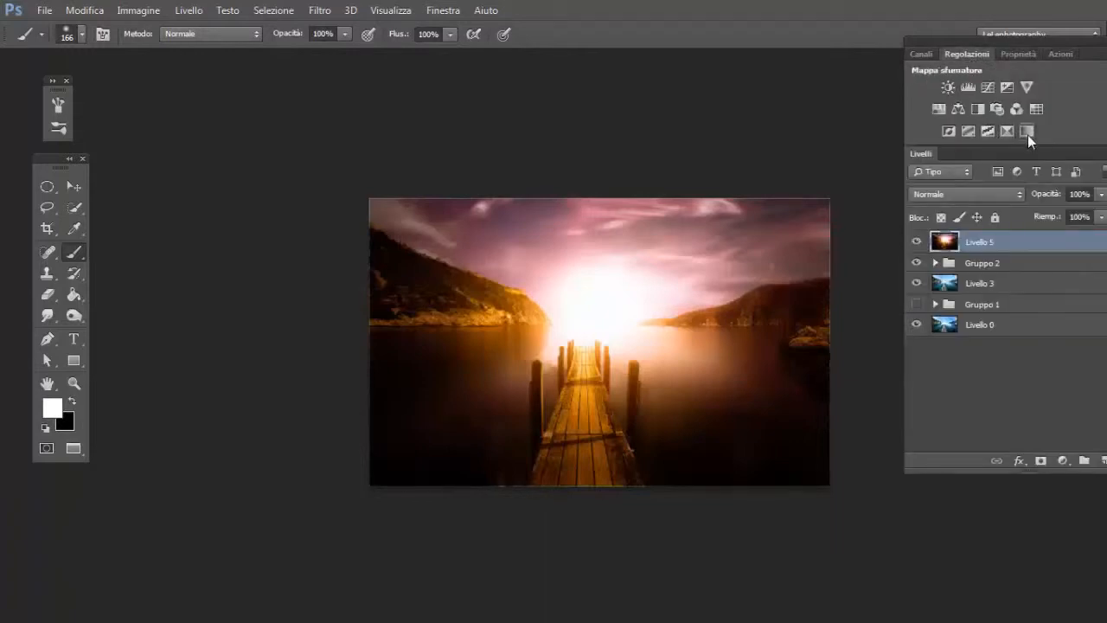
click(1028, 132)
click(1012, 108)
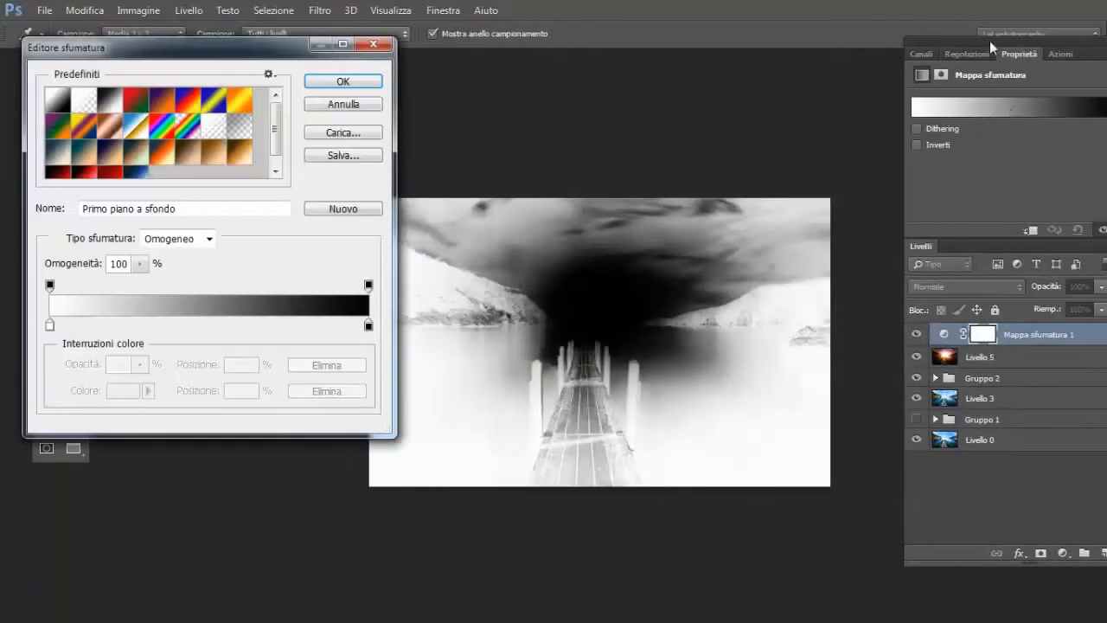
click(187, 107)
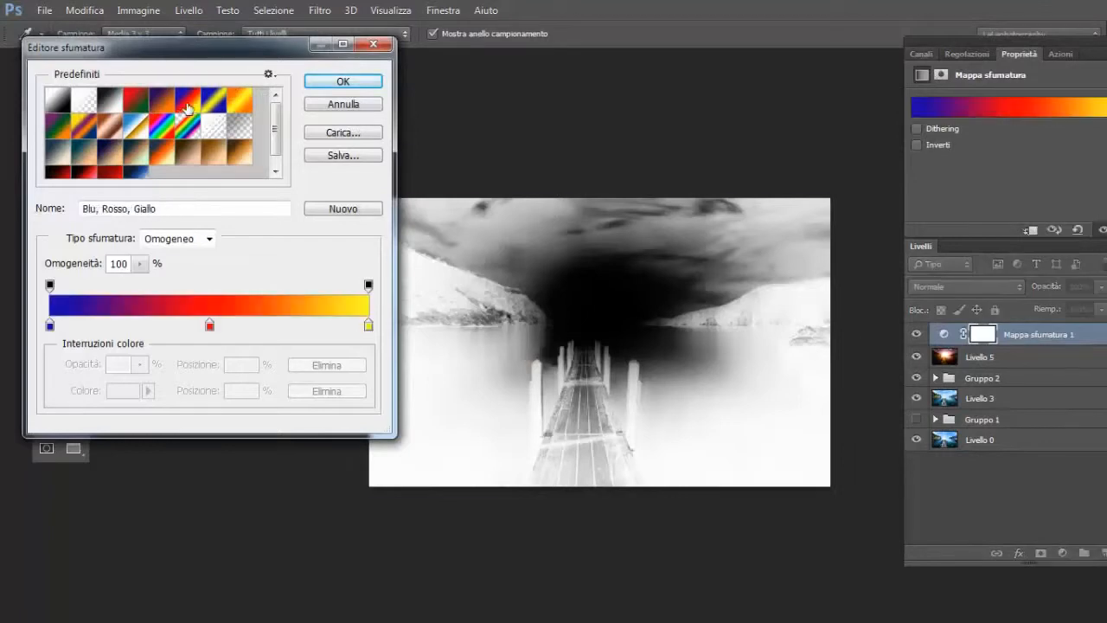
key(Return)
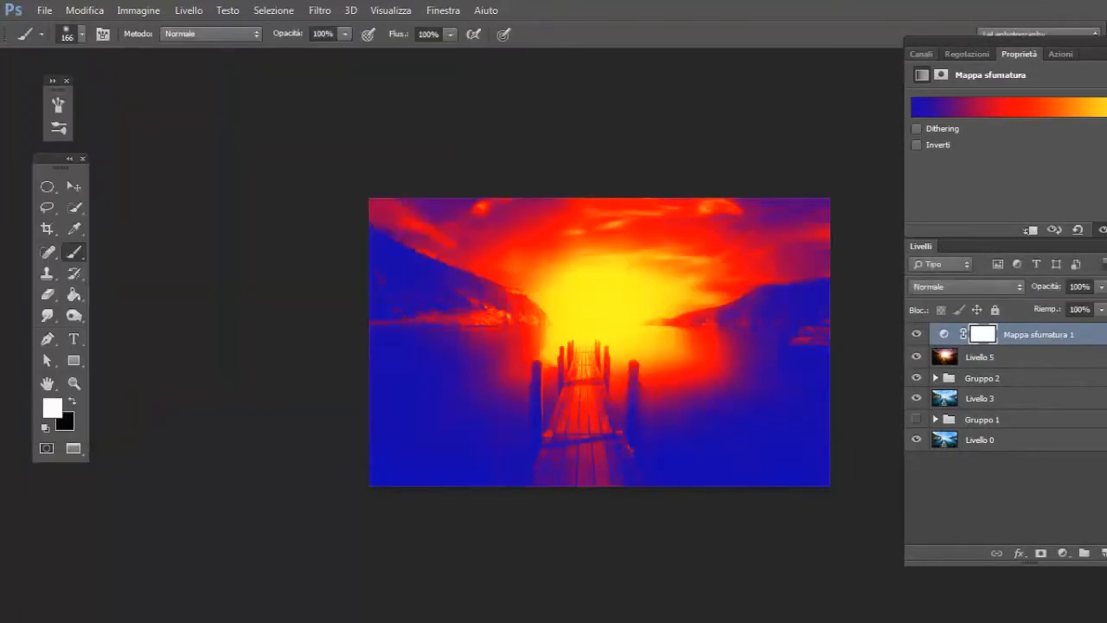
click(966, 287)
click(926, 43)
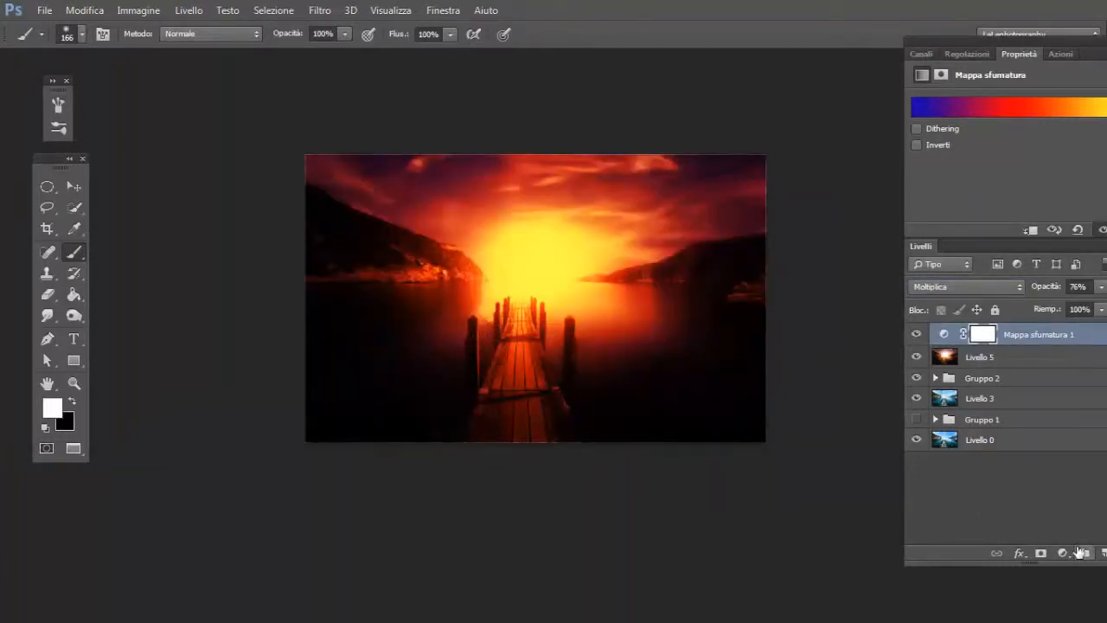
Merge everything visible into a new layer above the gradient map.
click(1104, 553)
key(ctrl+alt+shift+e)
Group the layers from Mappa sfumatura 1 down to Livello 3 and hide the group.
click(1030, 360)
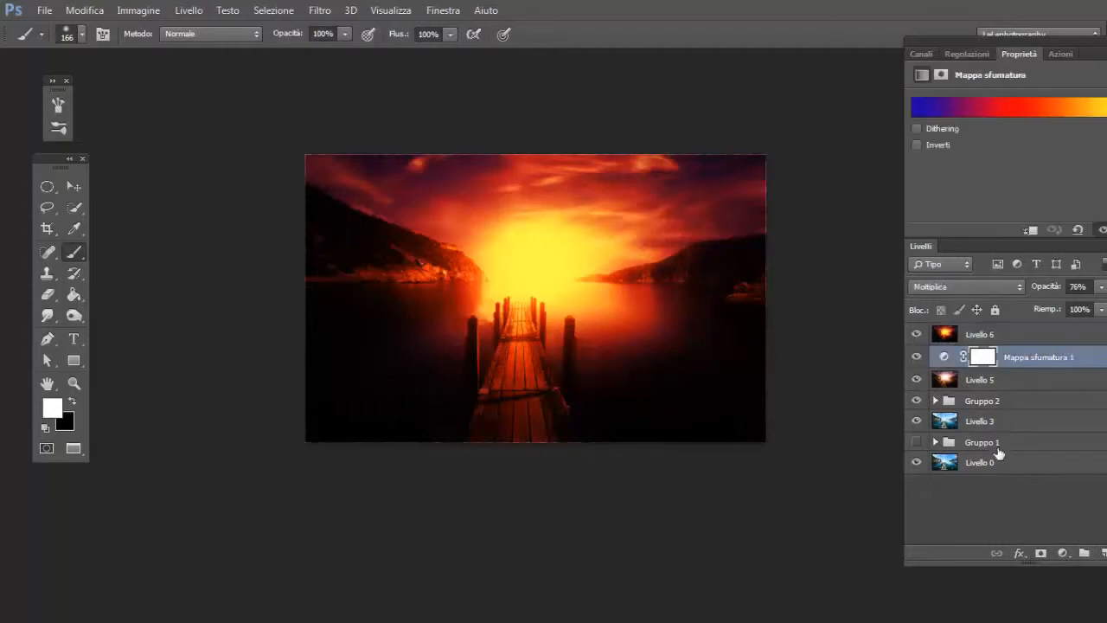
shift+click(995, 427)
key(ctrl+g)
click(916, 355)
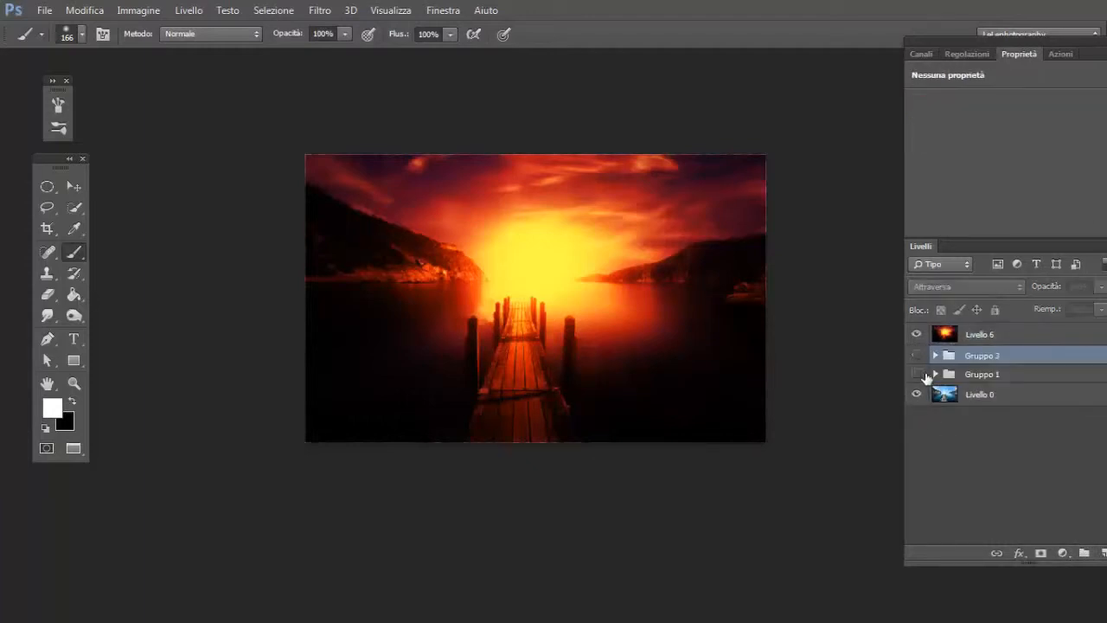
Compare the final graded image with the original photo by toggling Livello 6.
click(916, 334)
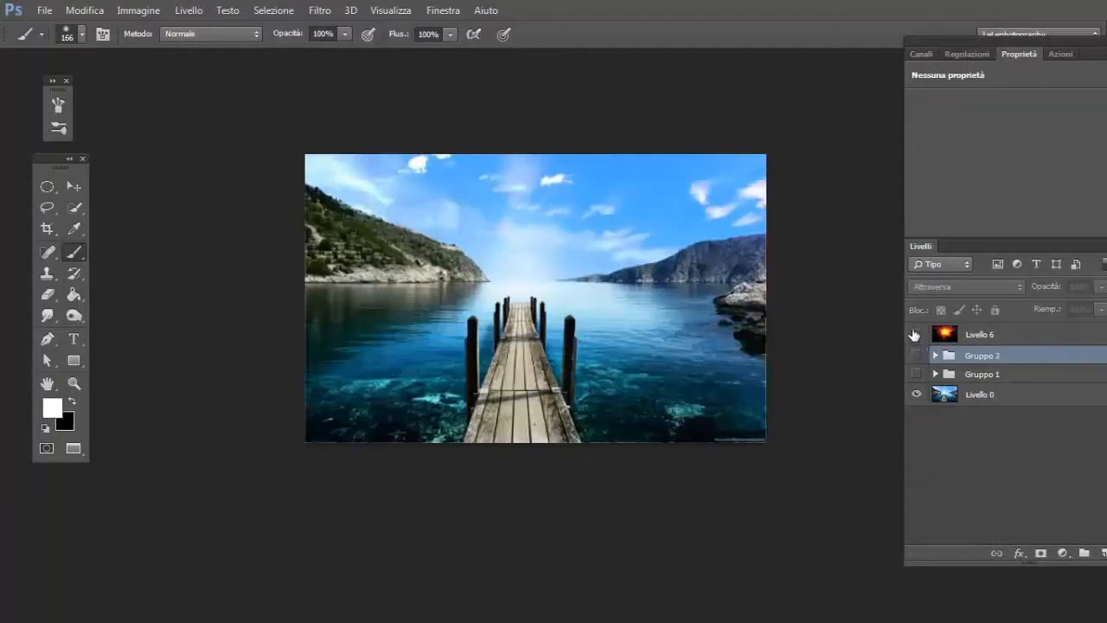
click(916, 334)
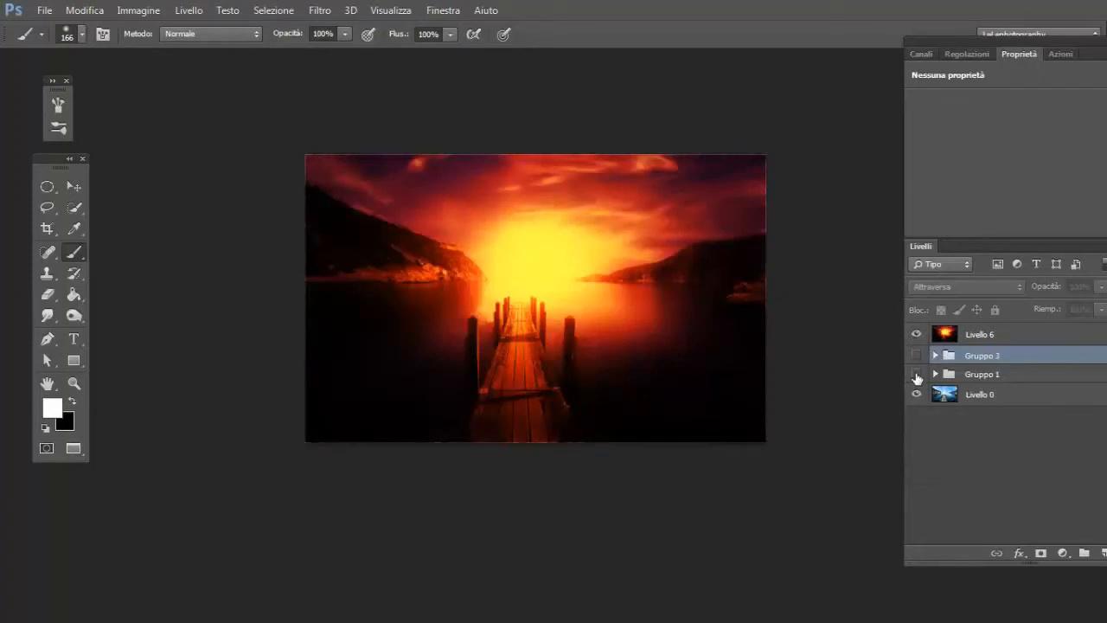